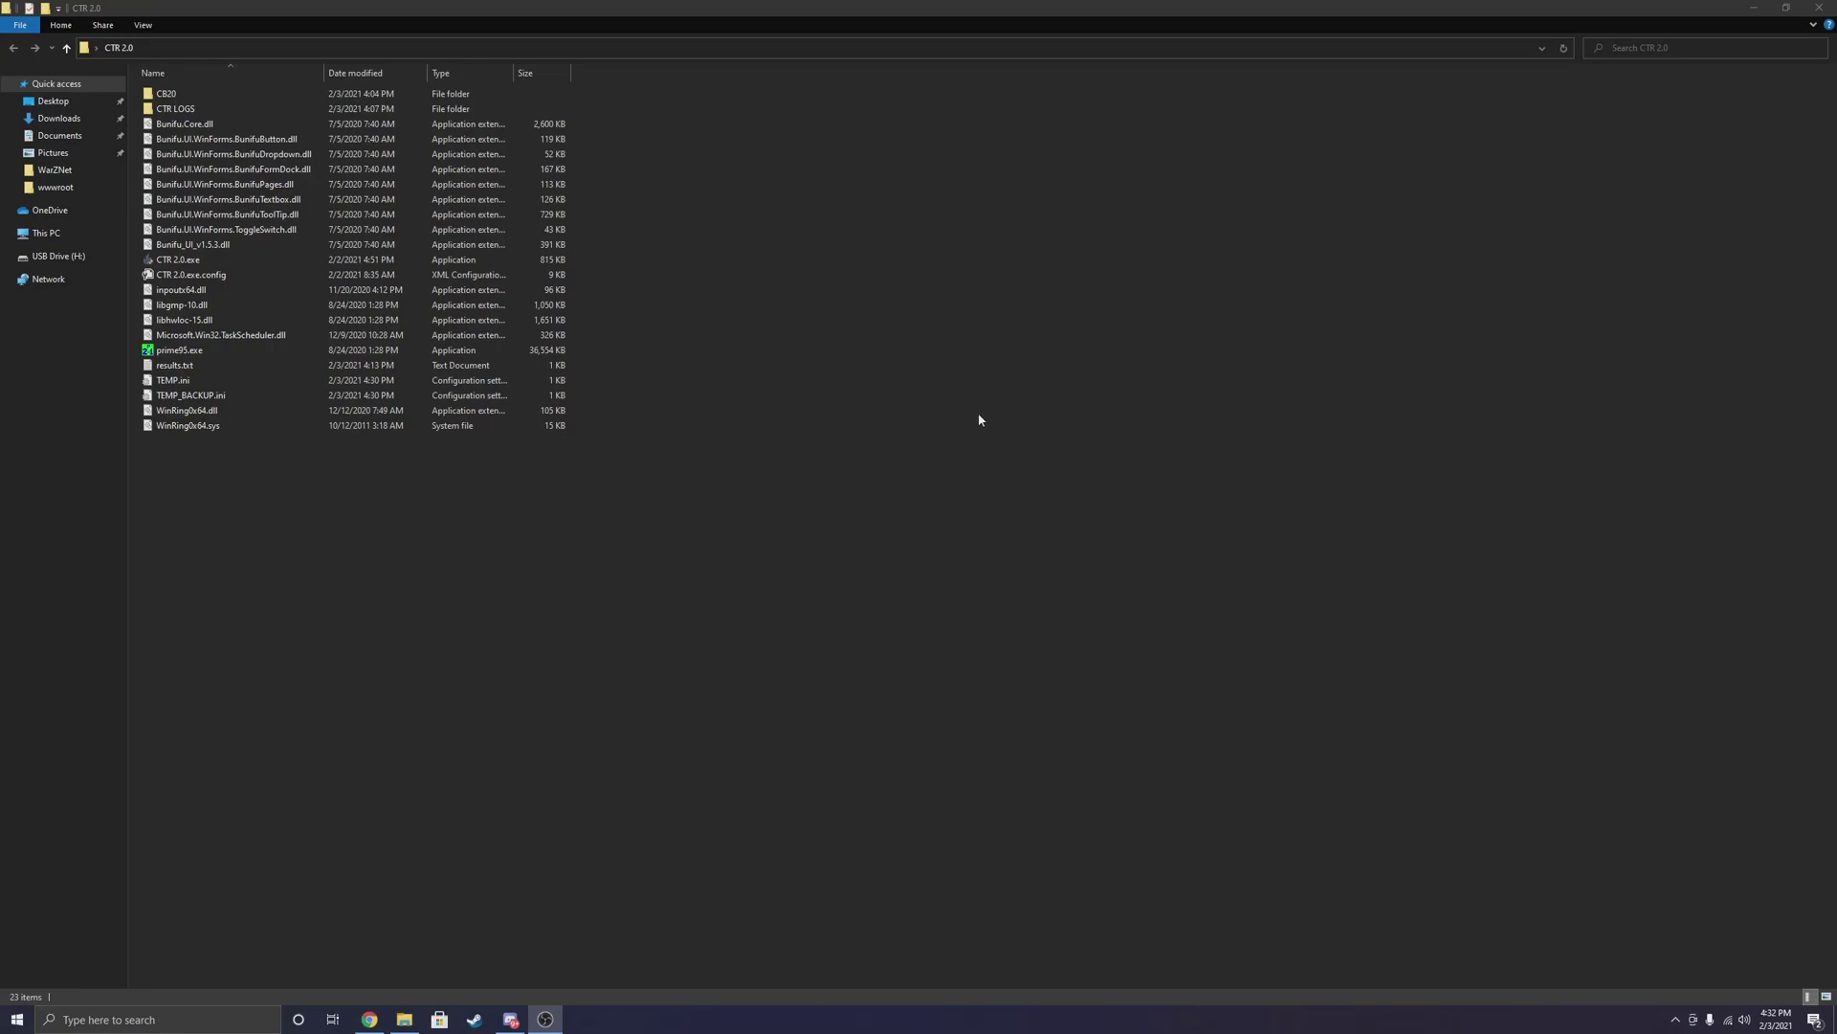
- Launch CTR 2.0.exe from the CTR 2.0 folder in File Explorer
left_click(196, 265)
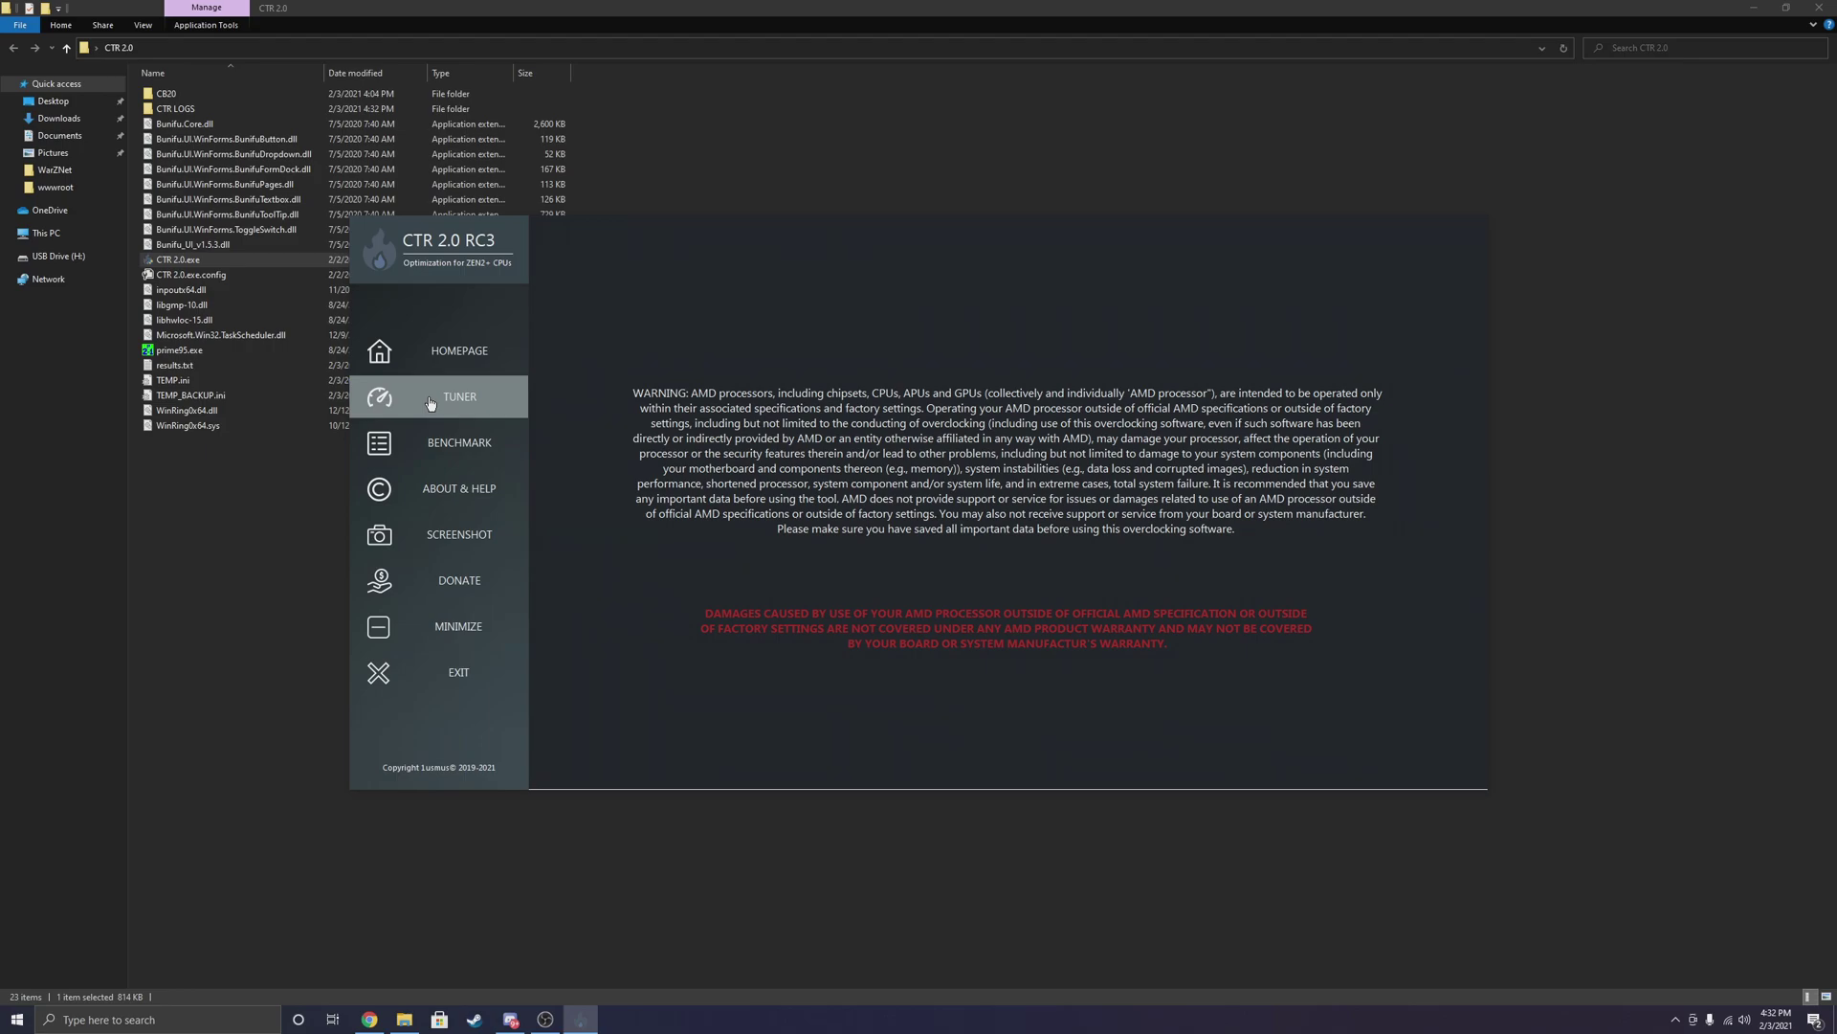
- Show the Tuner page, glance into the CB20 folder, then bring ClockTuner back to front
left_click(431, 400)
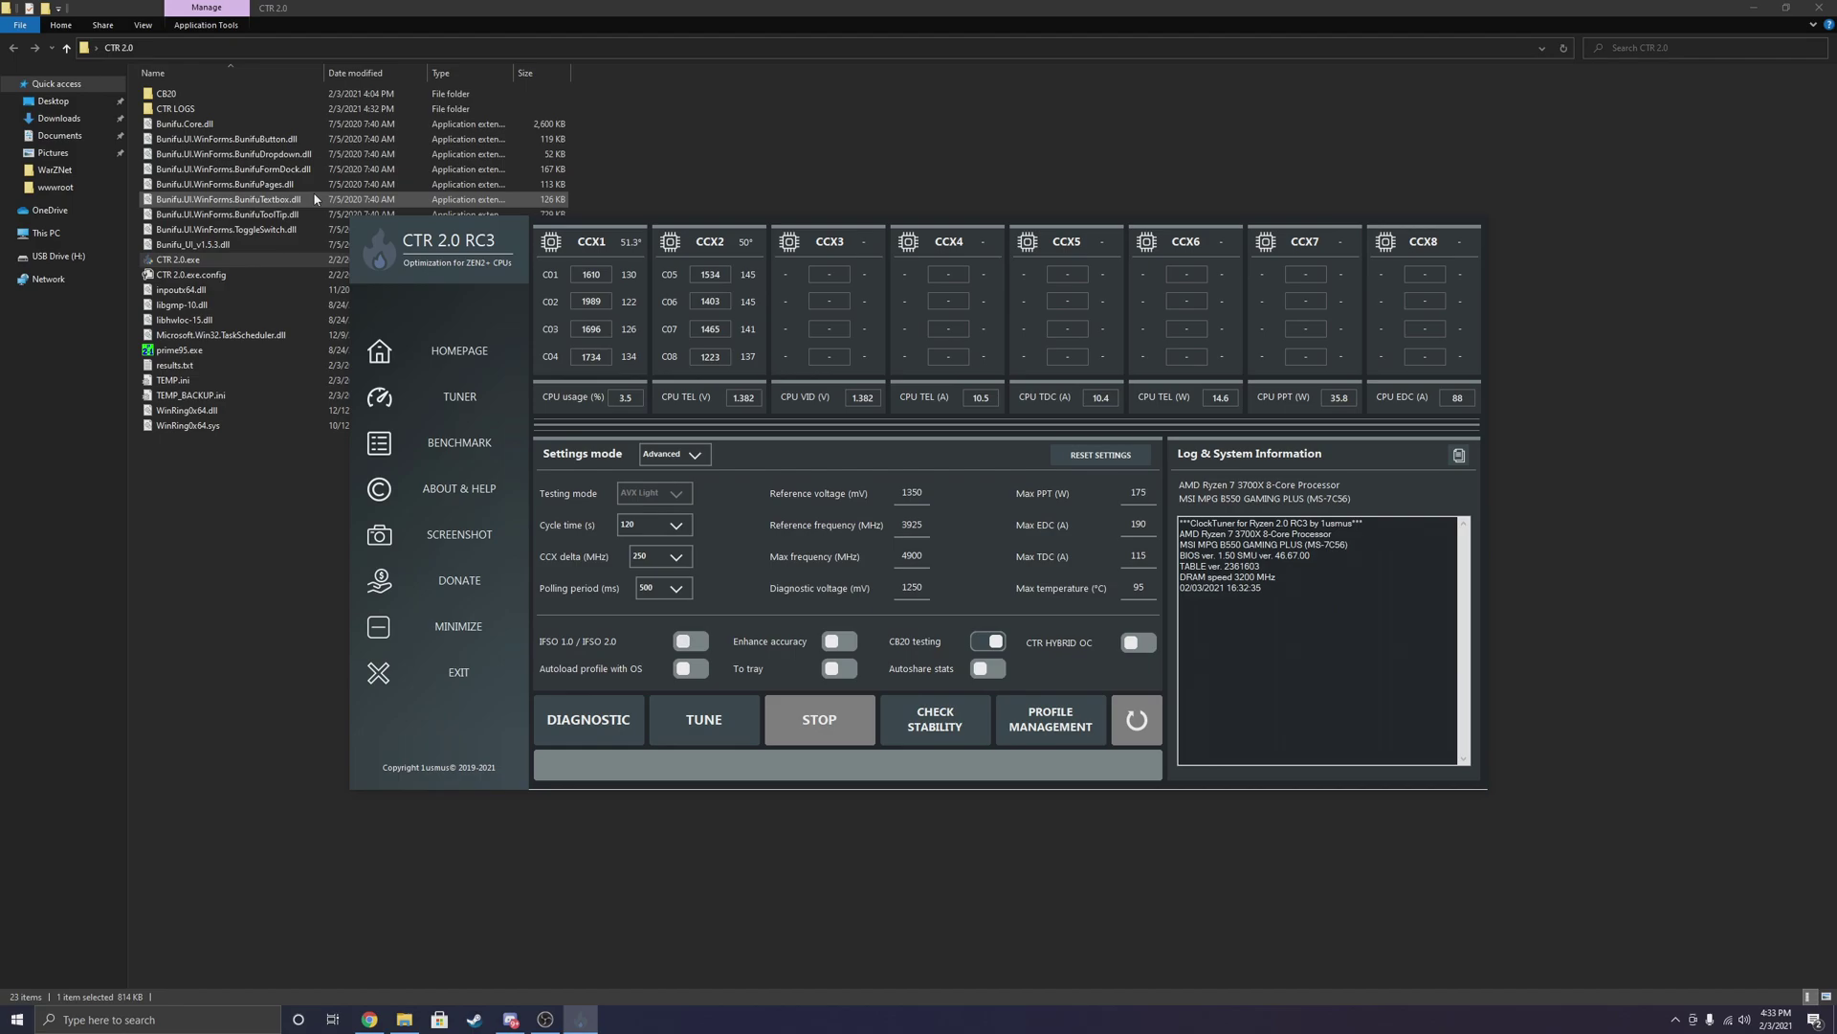
left_click(194, 102)
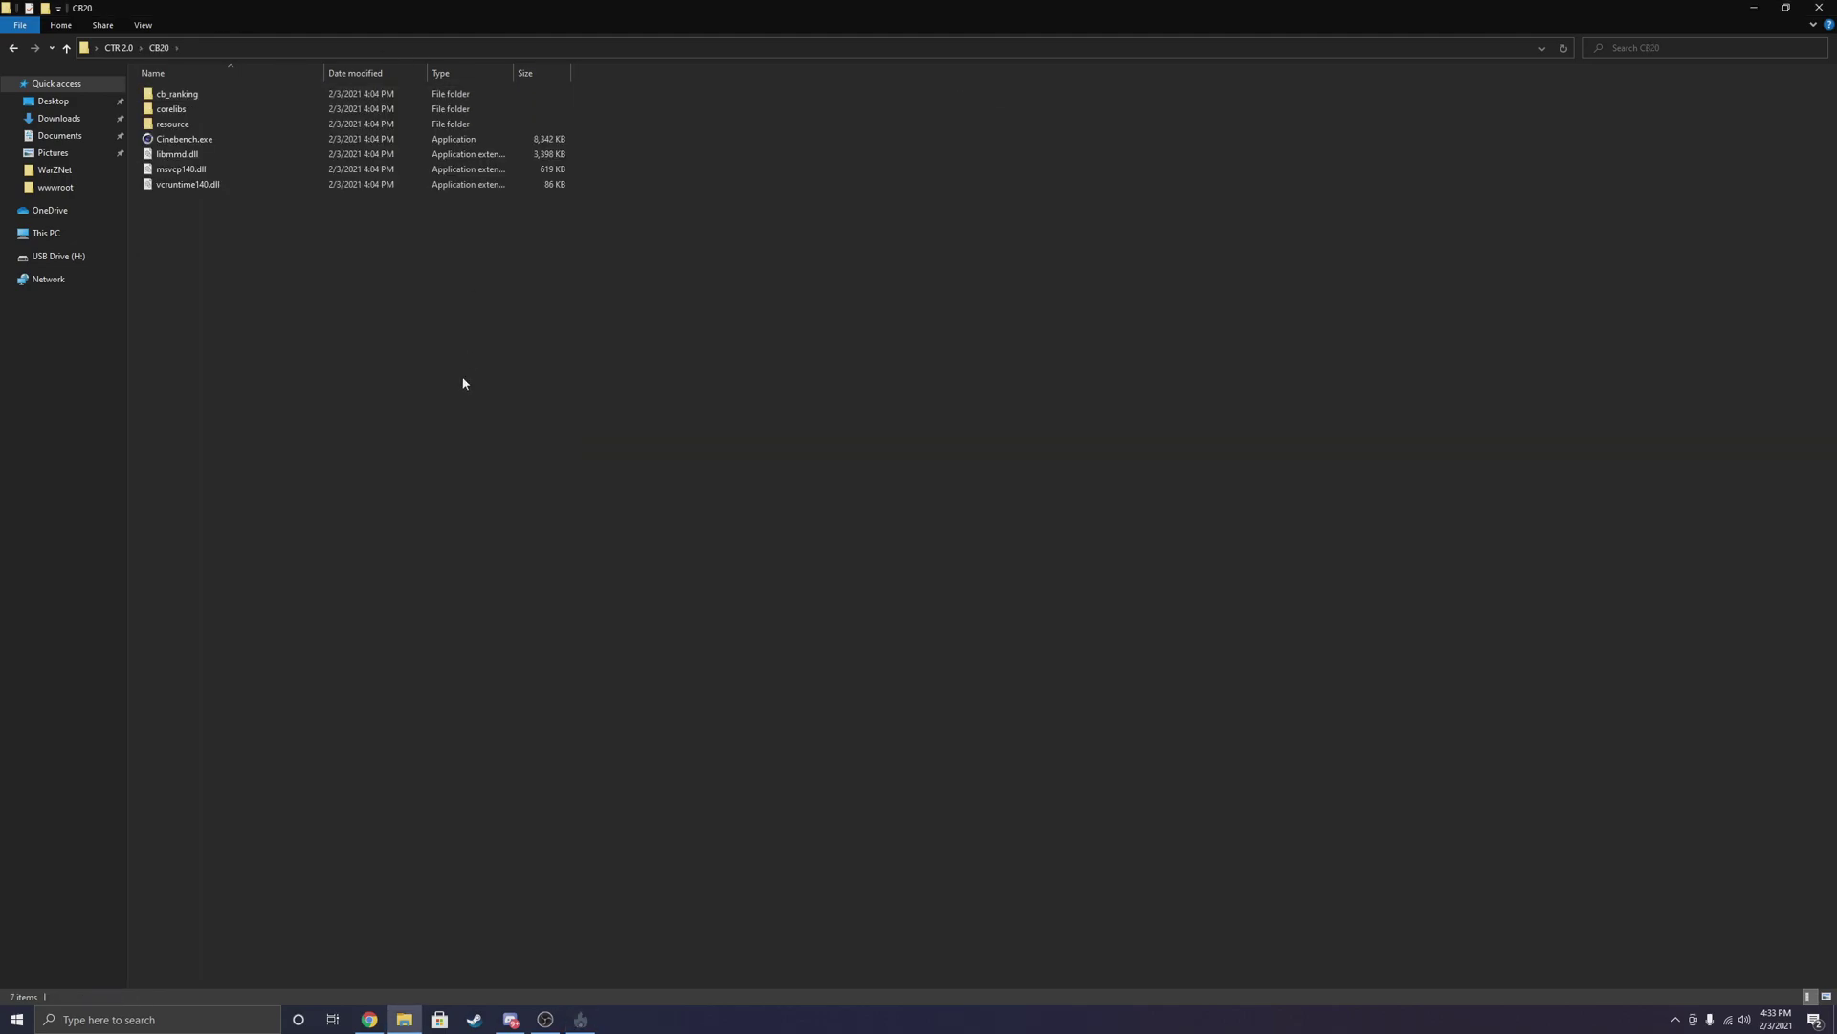
left_click_drag(417, 478, 283, 307)
left_click(119, 48)
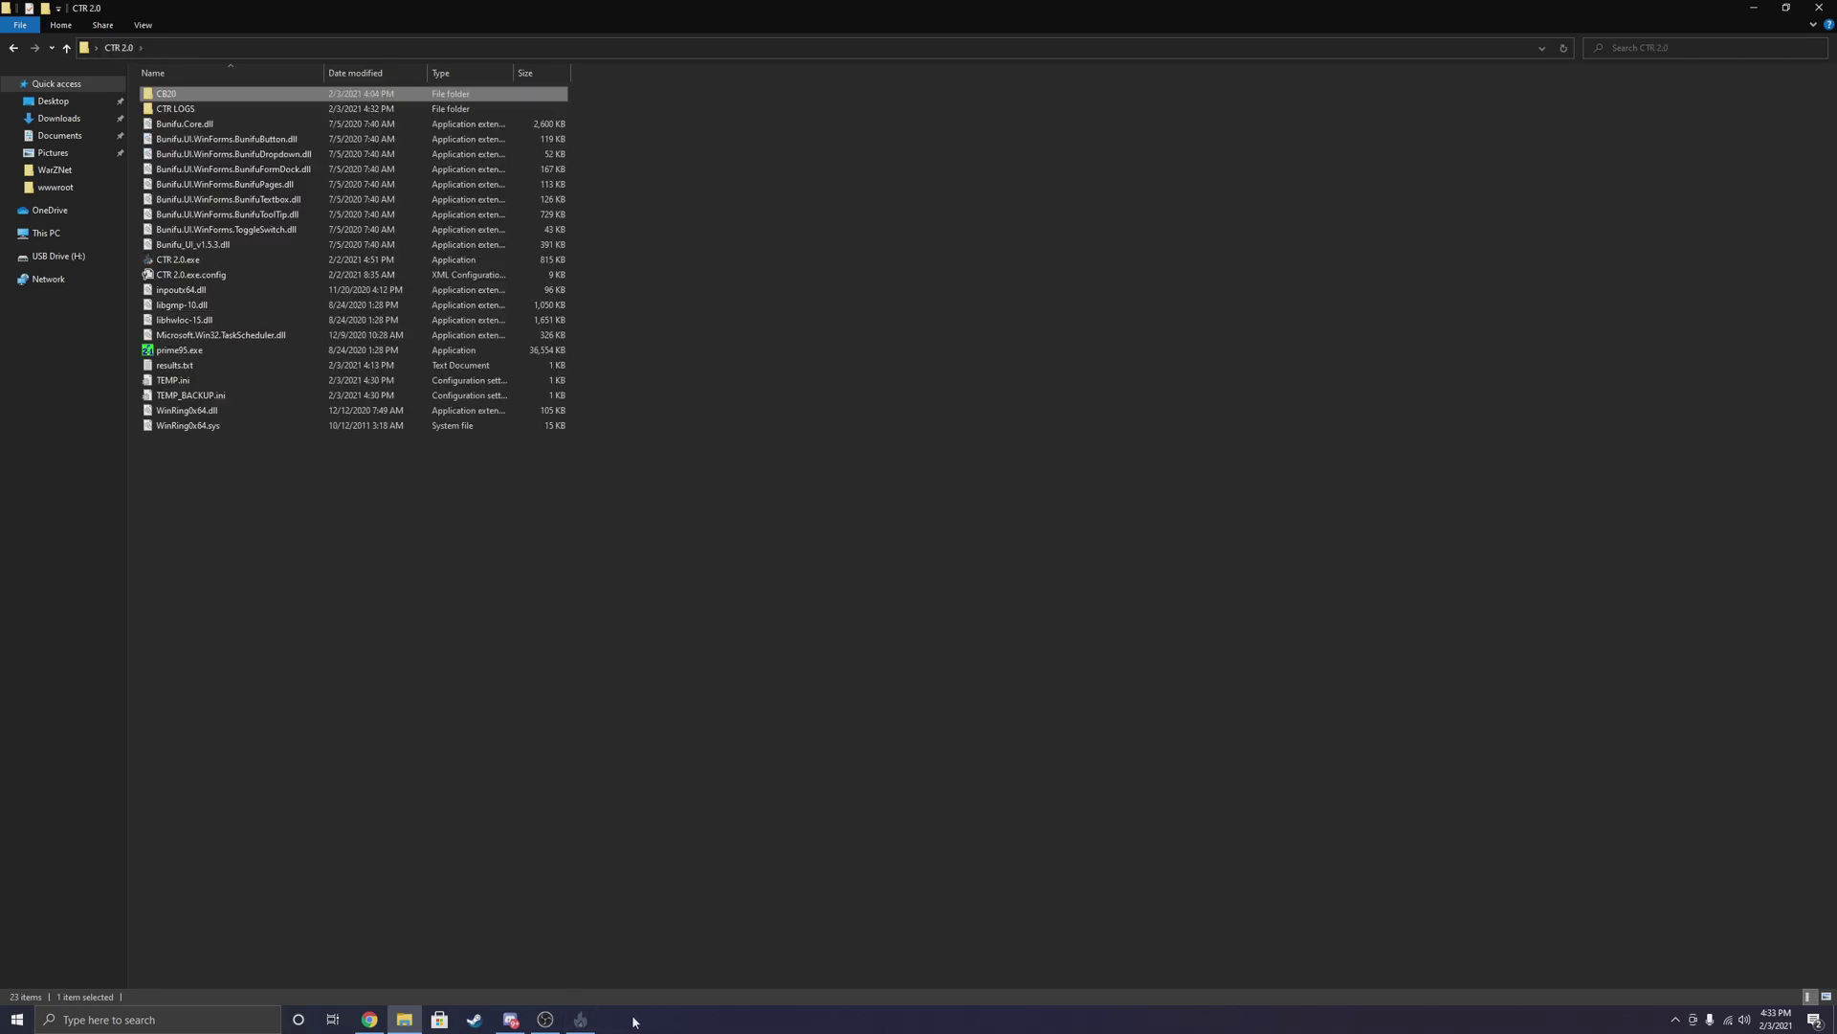
left_click(585, 1021)
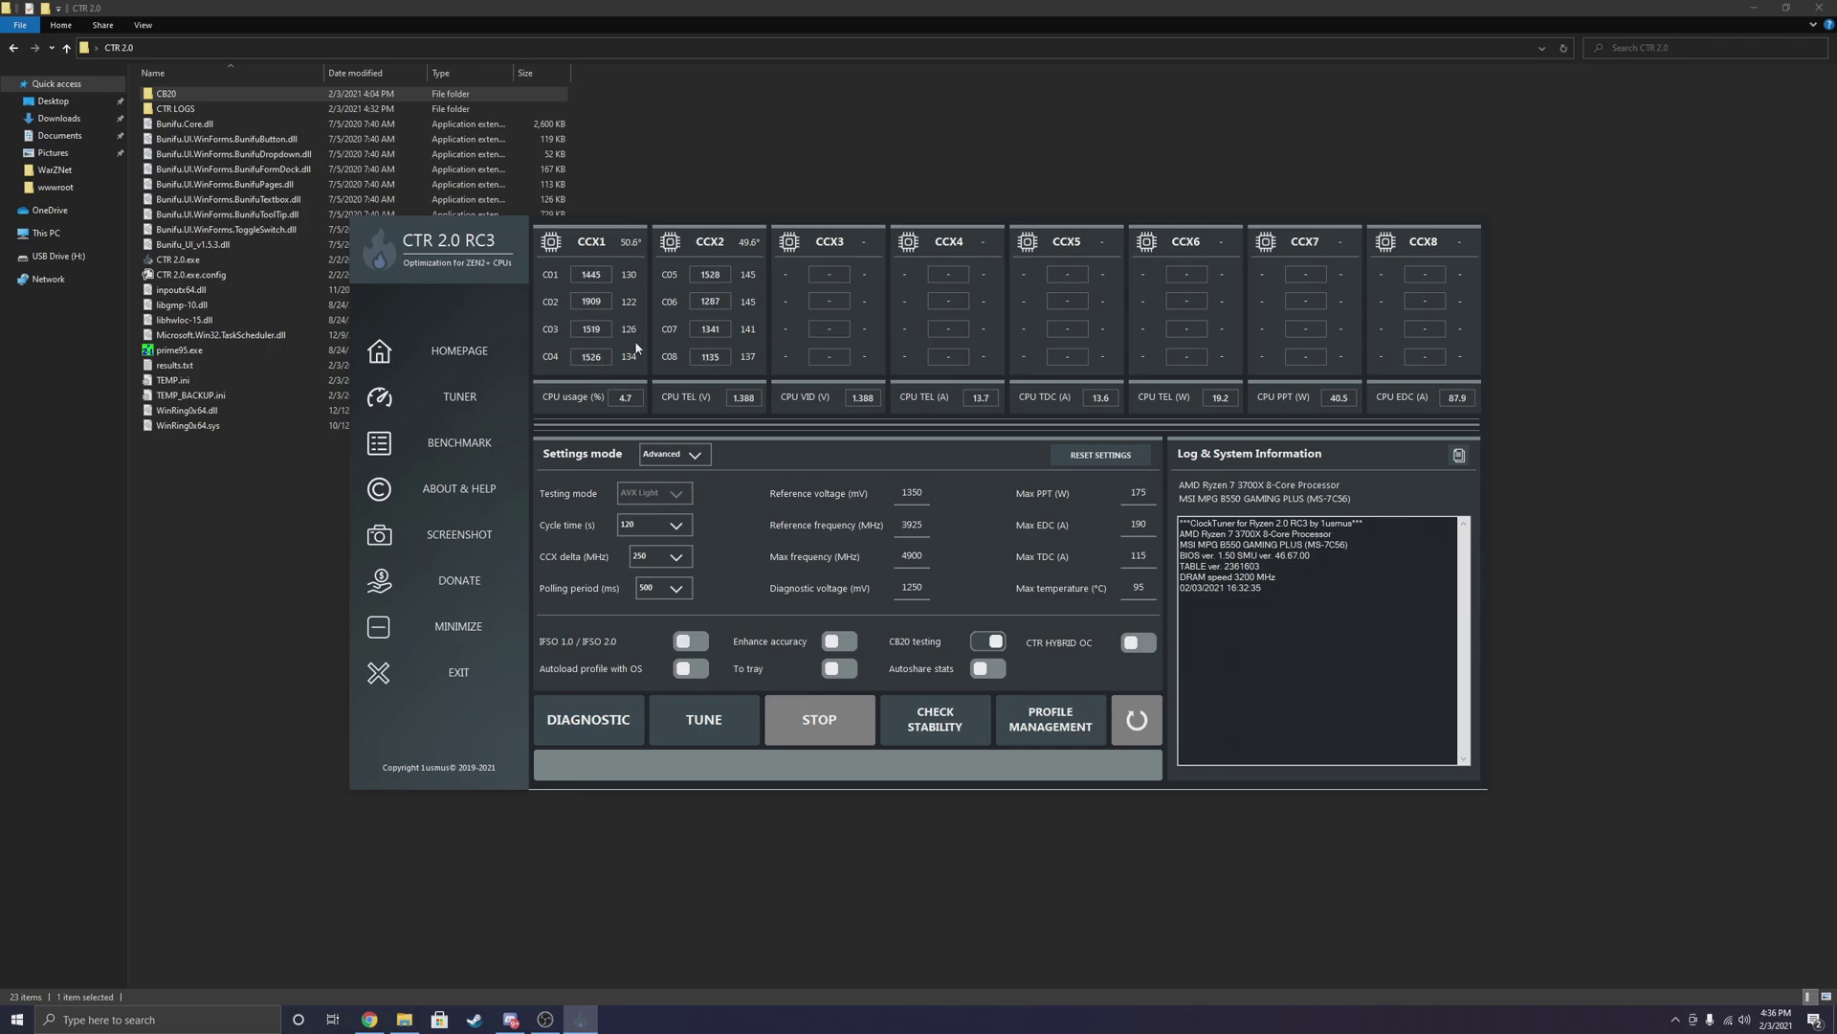
- Reset all tuning settings and toggle the settings mode to Default and back to Advanced
left_click(1107, 465)
left_click(672, 456)
left_click(674, 471)
left_click(675, 455)
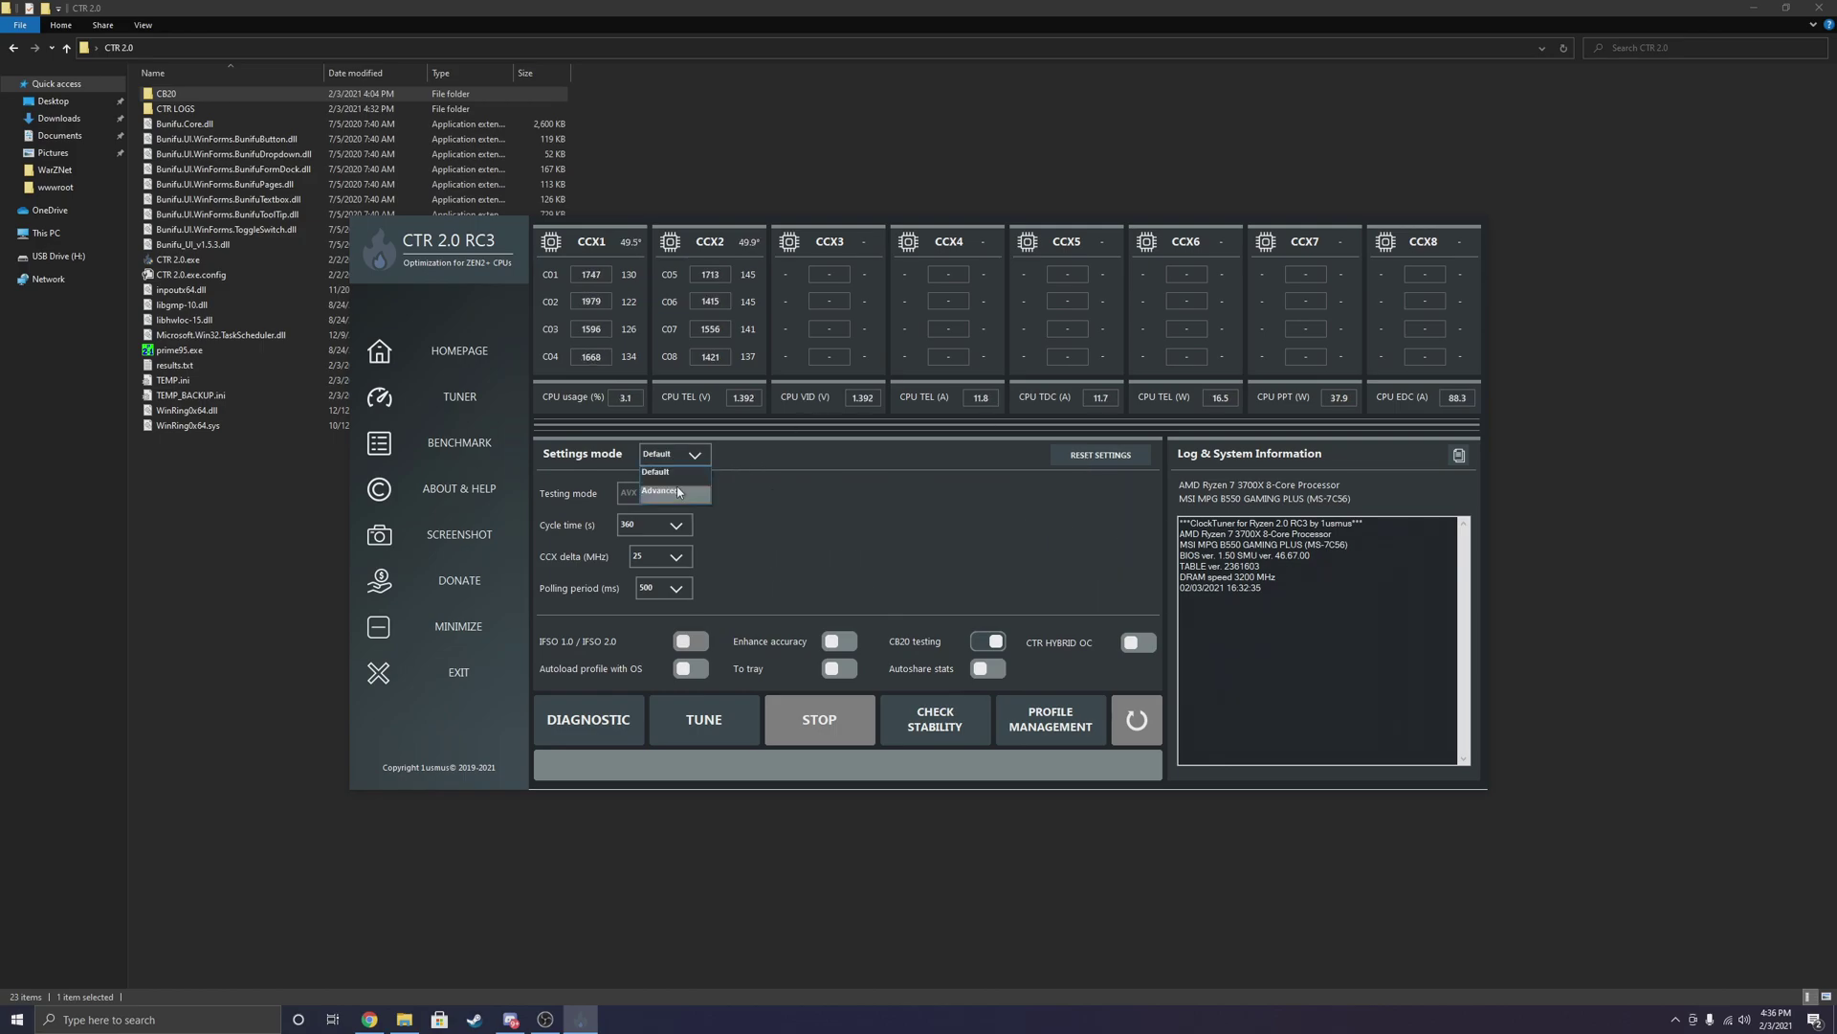
left_click(679, 491)
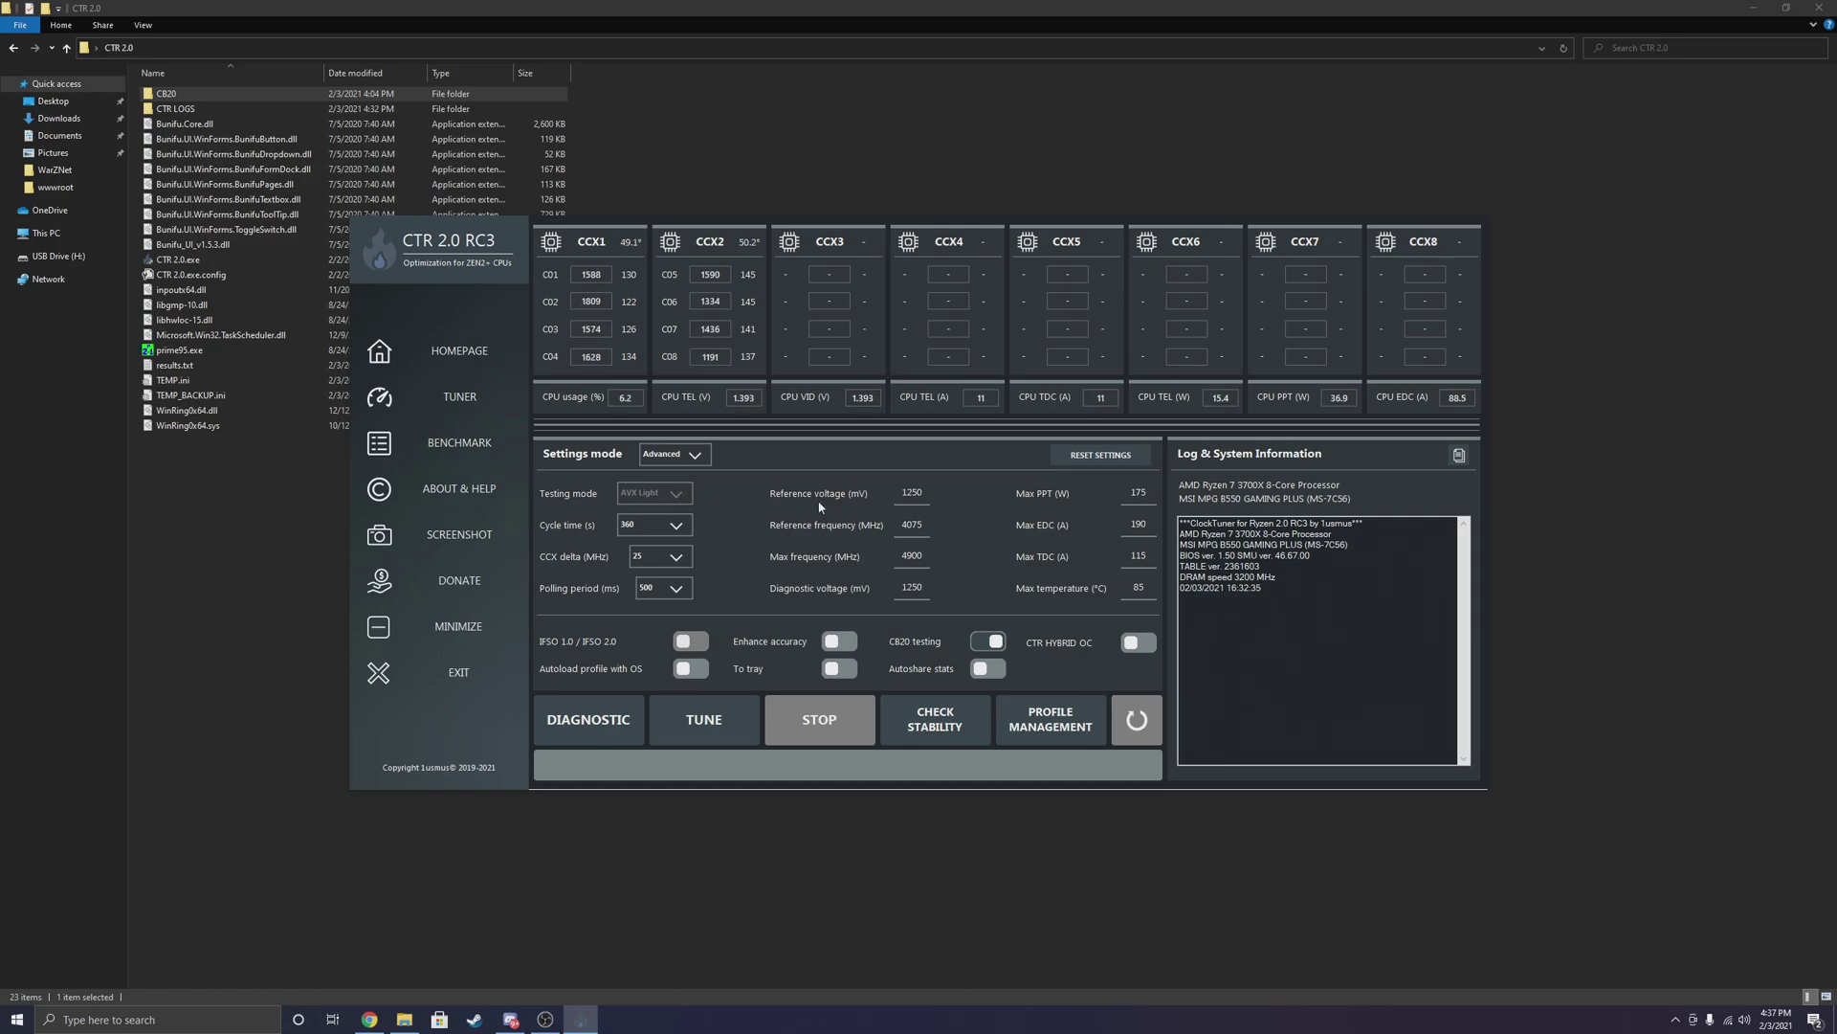
left_click_drag(1146, 587, 1136, 586)
- Change the max temperature to 95 °C and the diagnostic voltage to 1325 mV
key("BackSpace")
type("95")
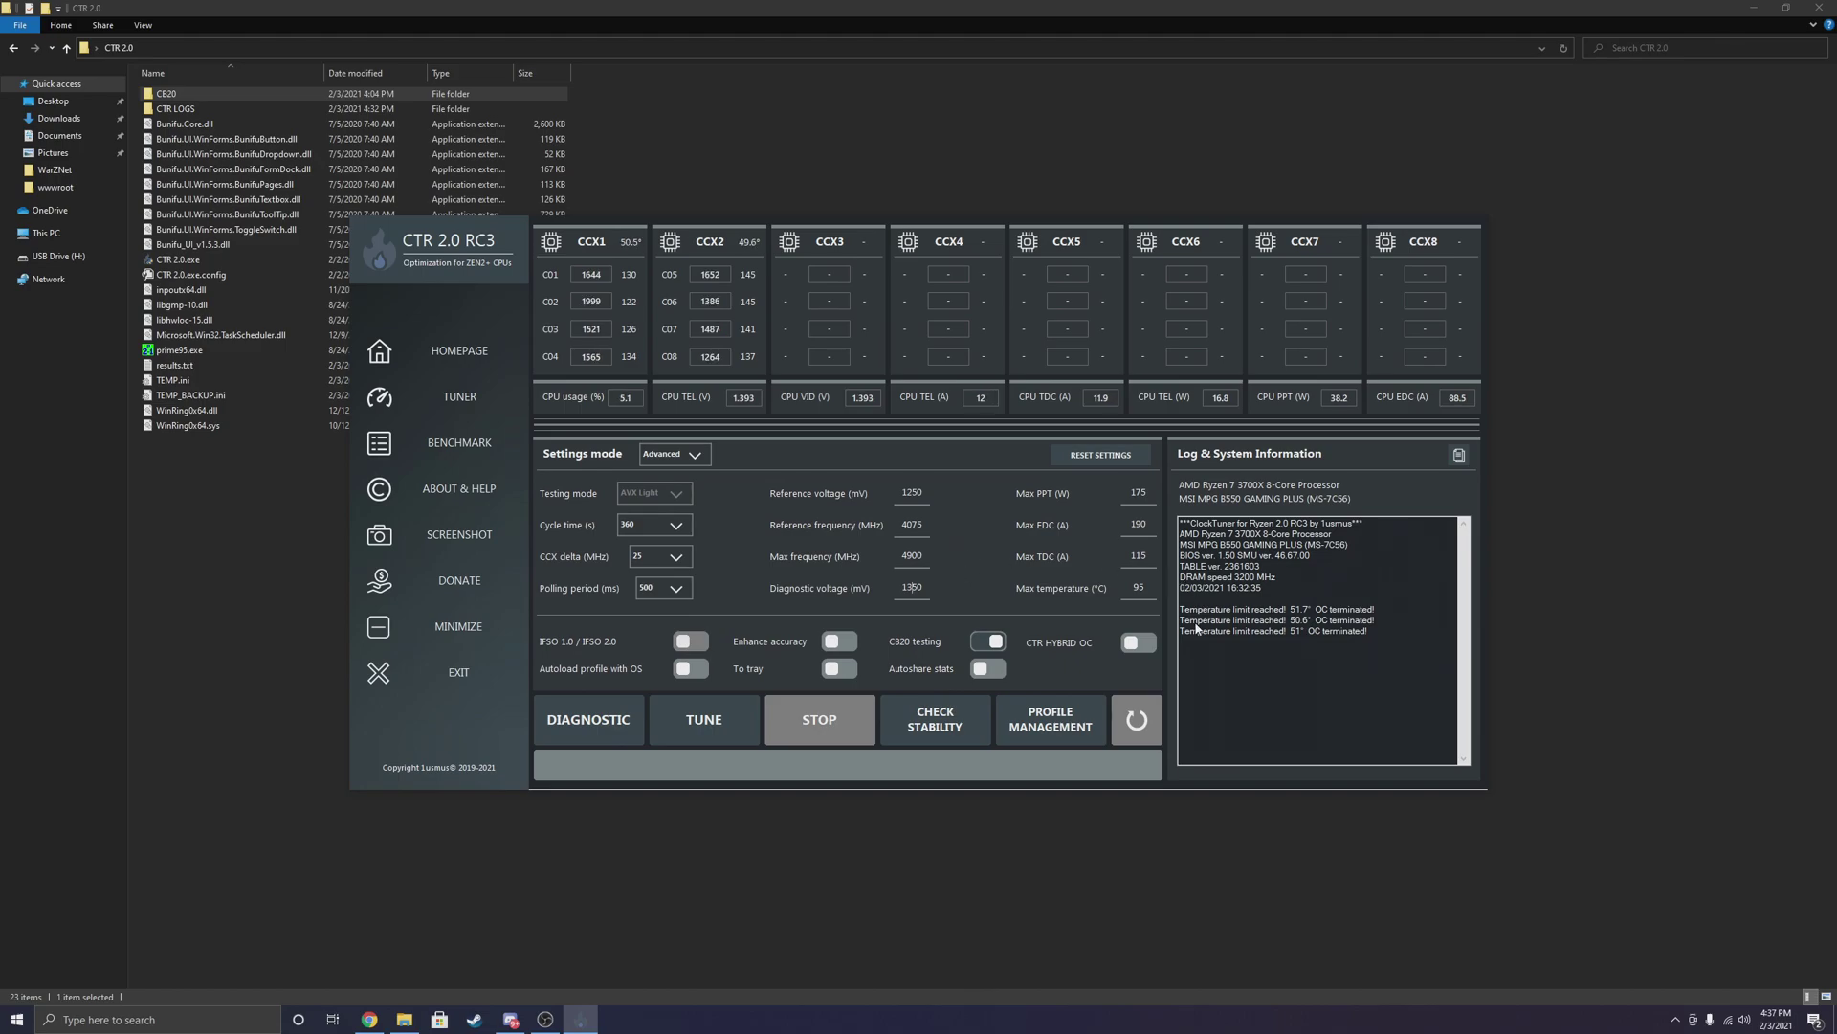
mouse_move(912, 587)
key("BackSpace")
key("BackSpace")
type("25")
- Set the cycle time to 120 s and the CCX delta to 250 MHz
left_click(676, 528)
left_click(627, 542)
mouse_move(658, 565)
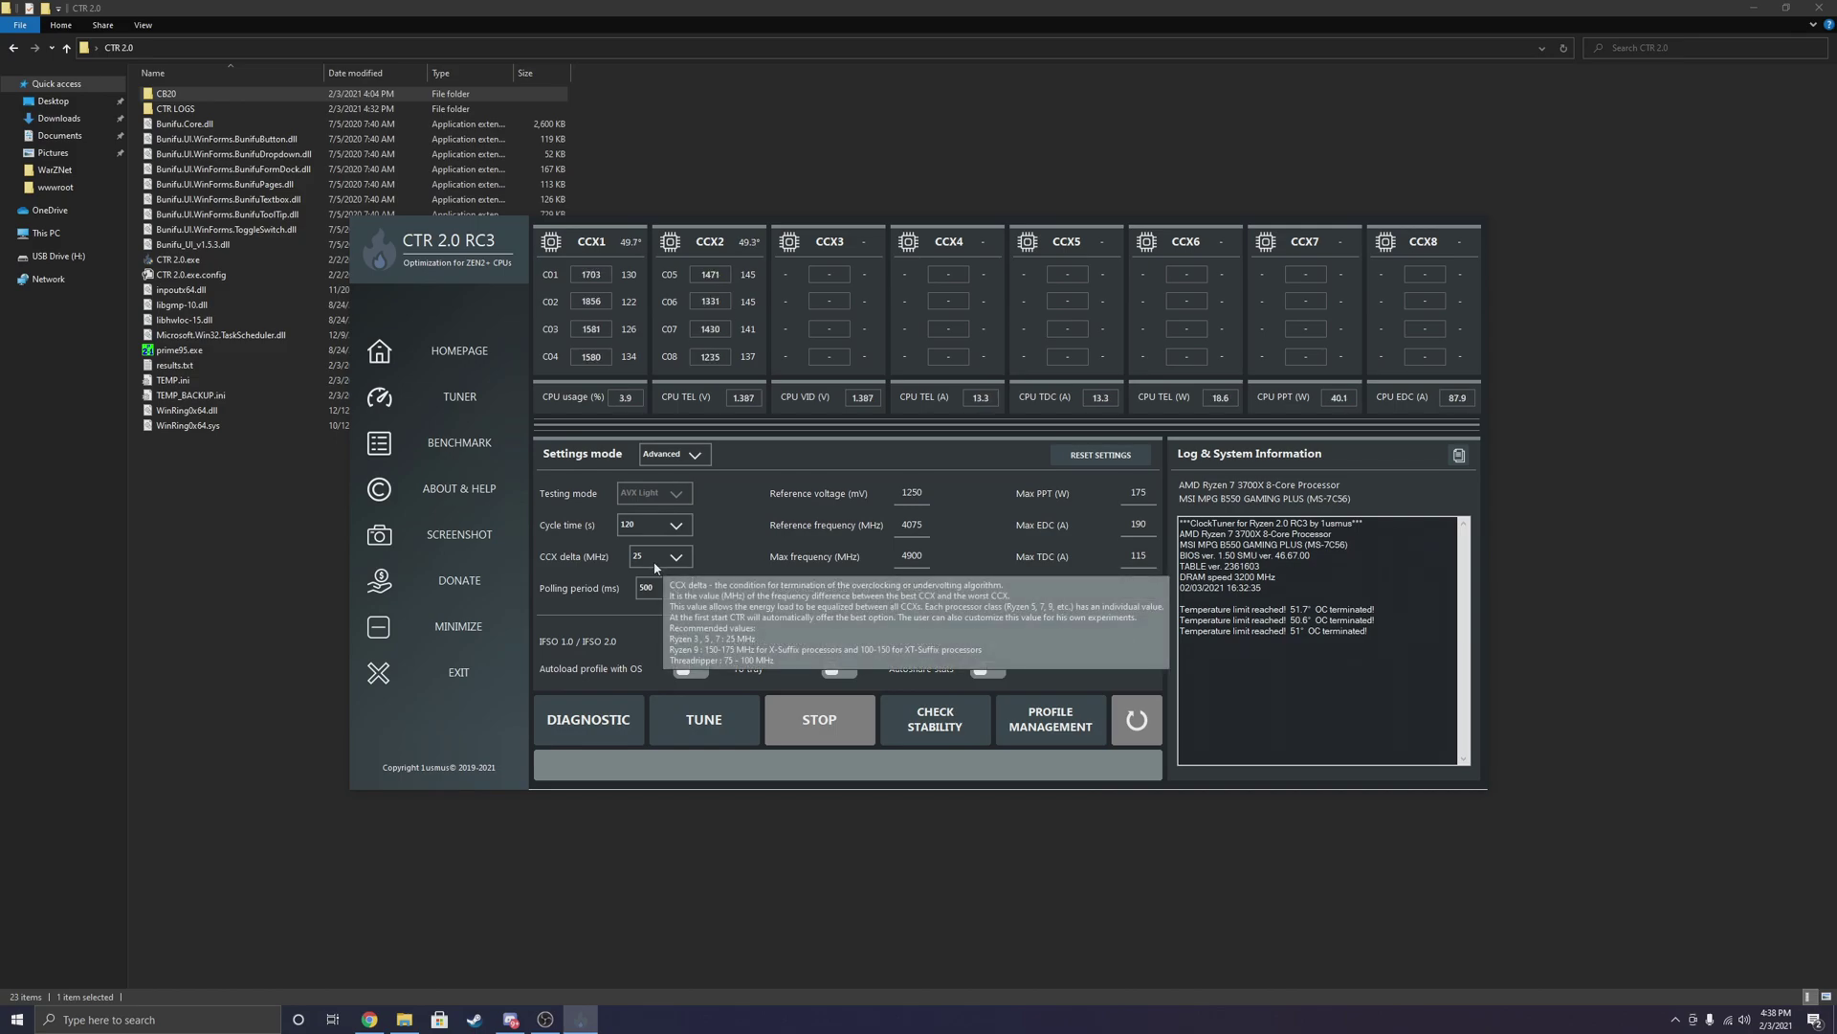
left_click(657, 567)
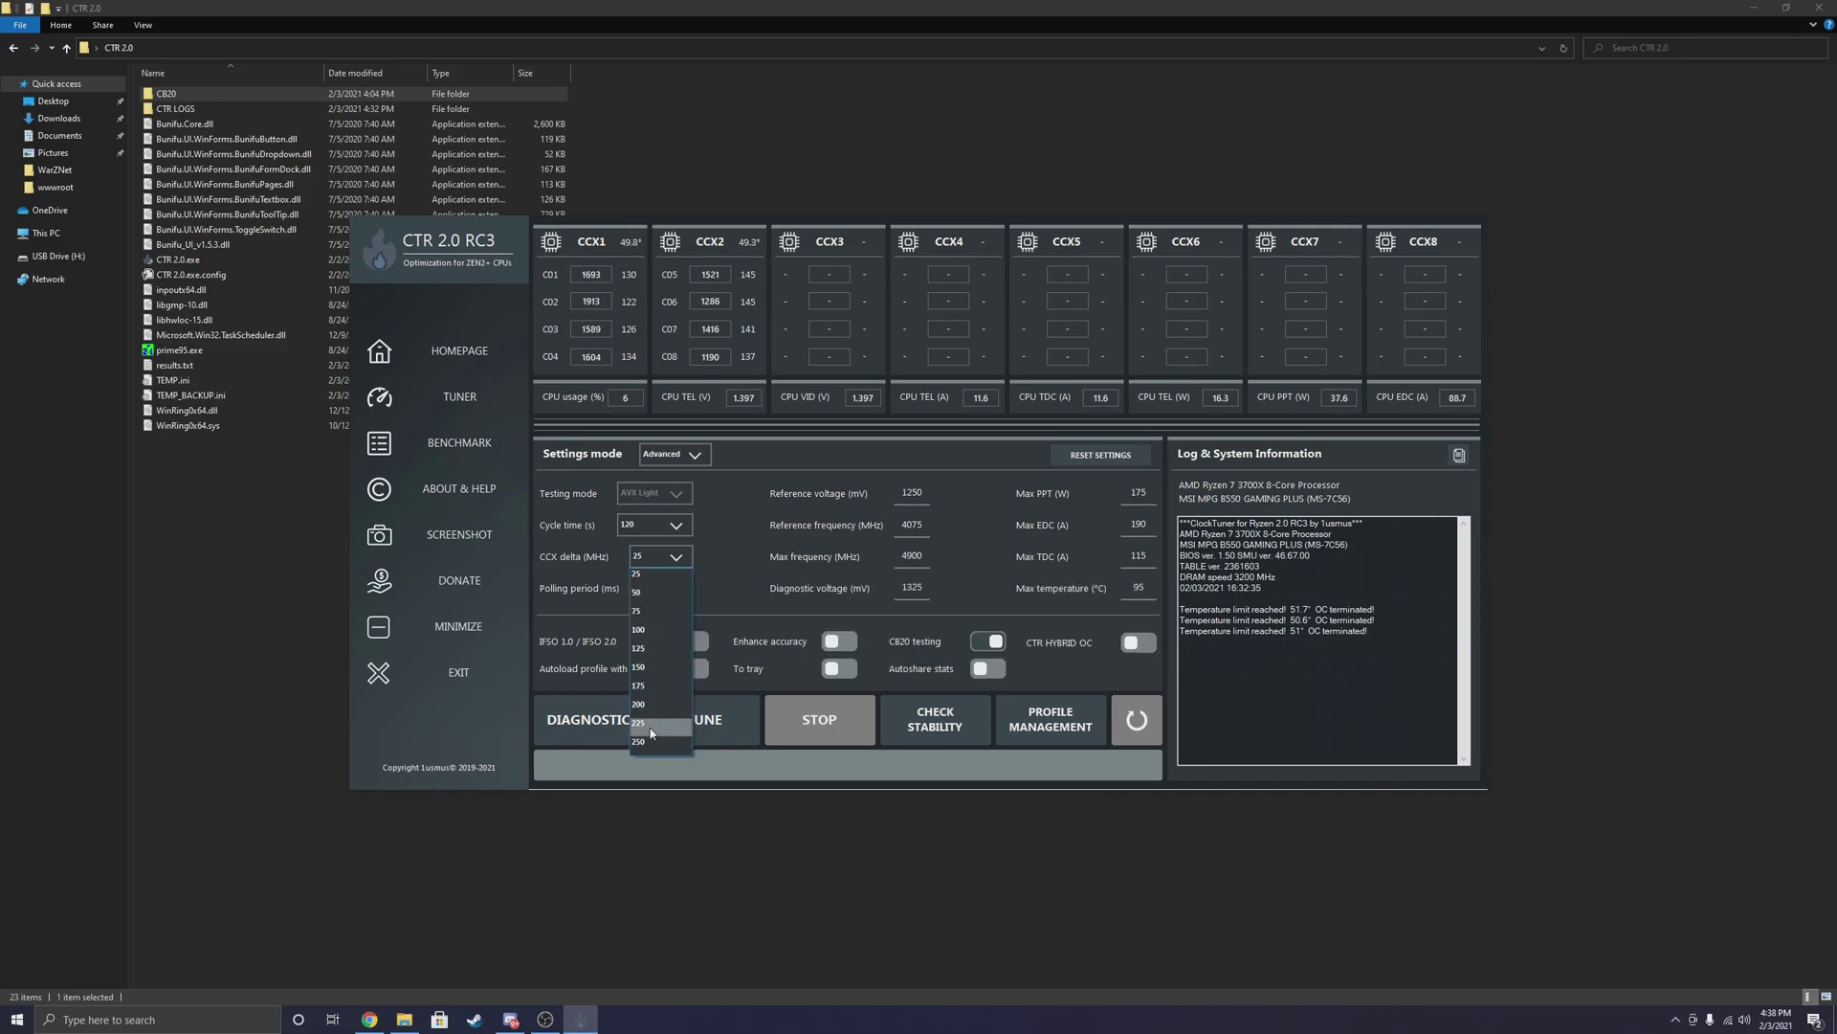
left_click(645, 739)
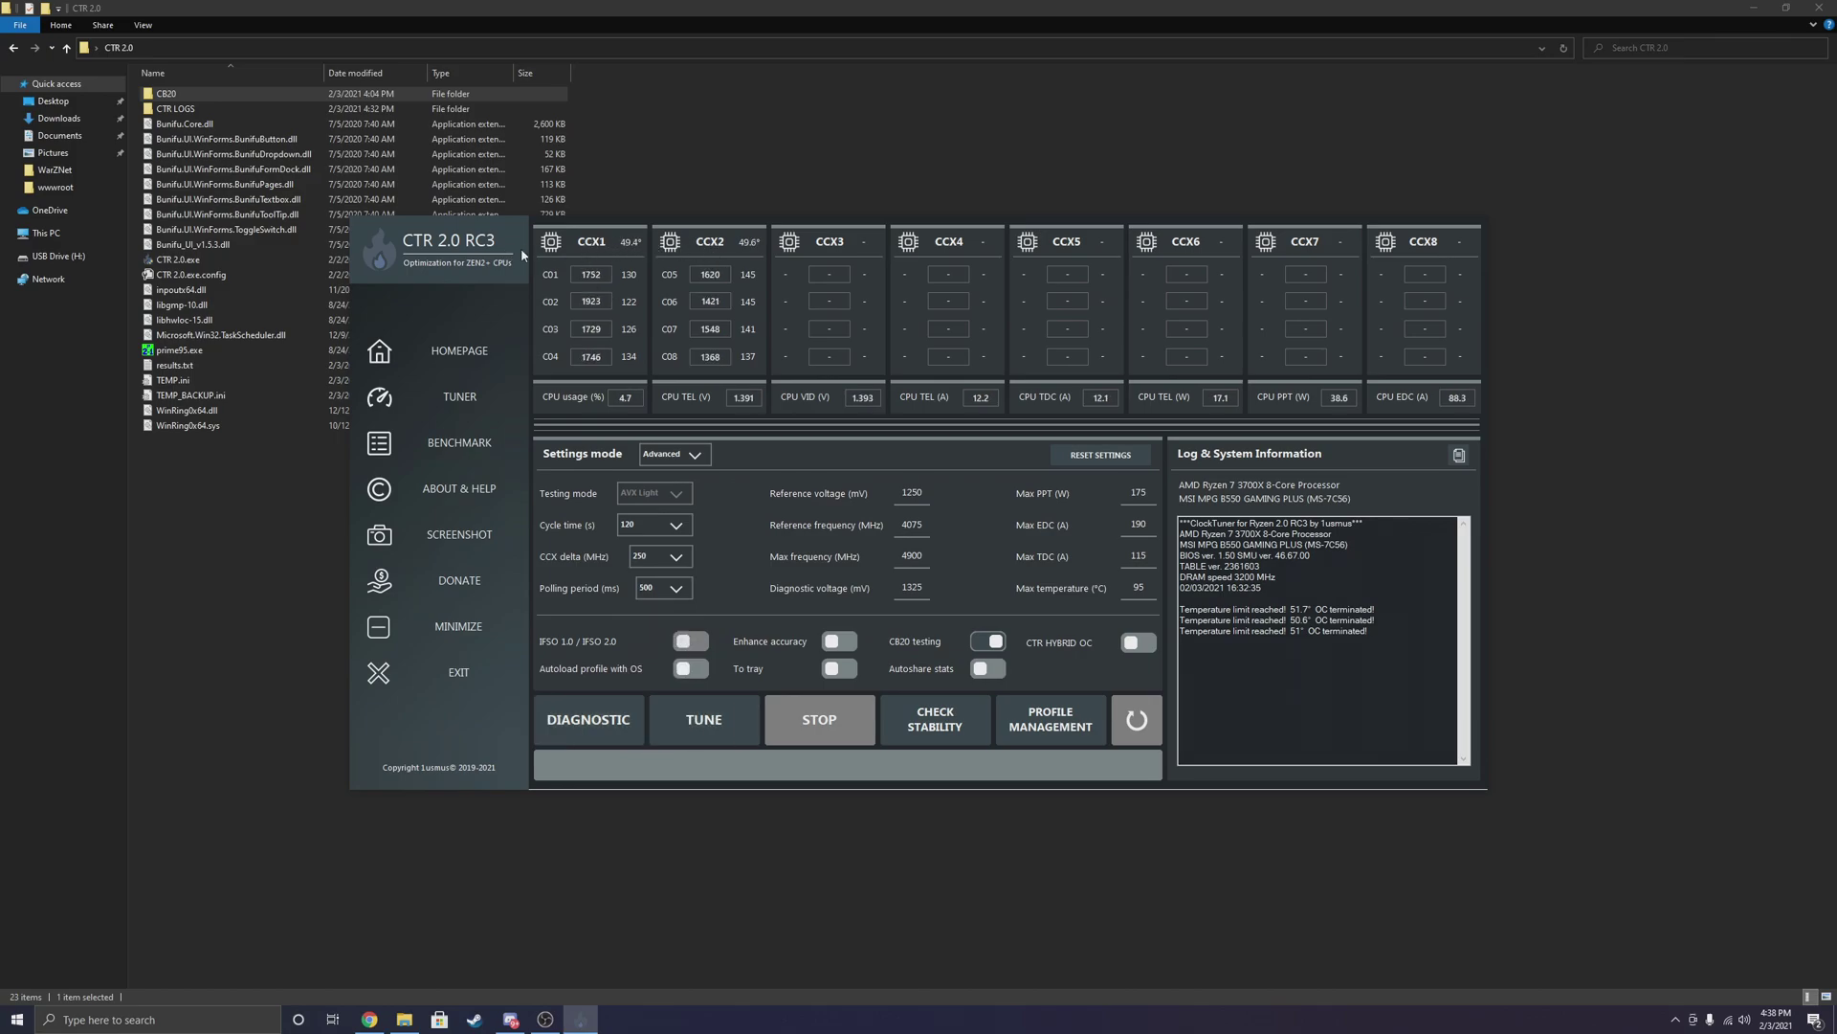
left_click(676, 558)
left_click(681, 668)
left_click(675, 556)
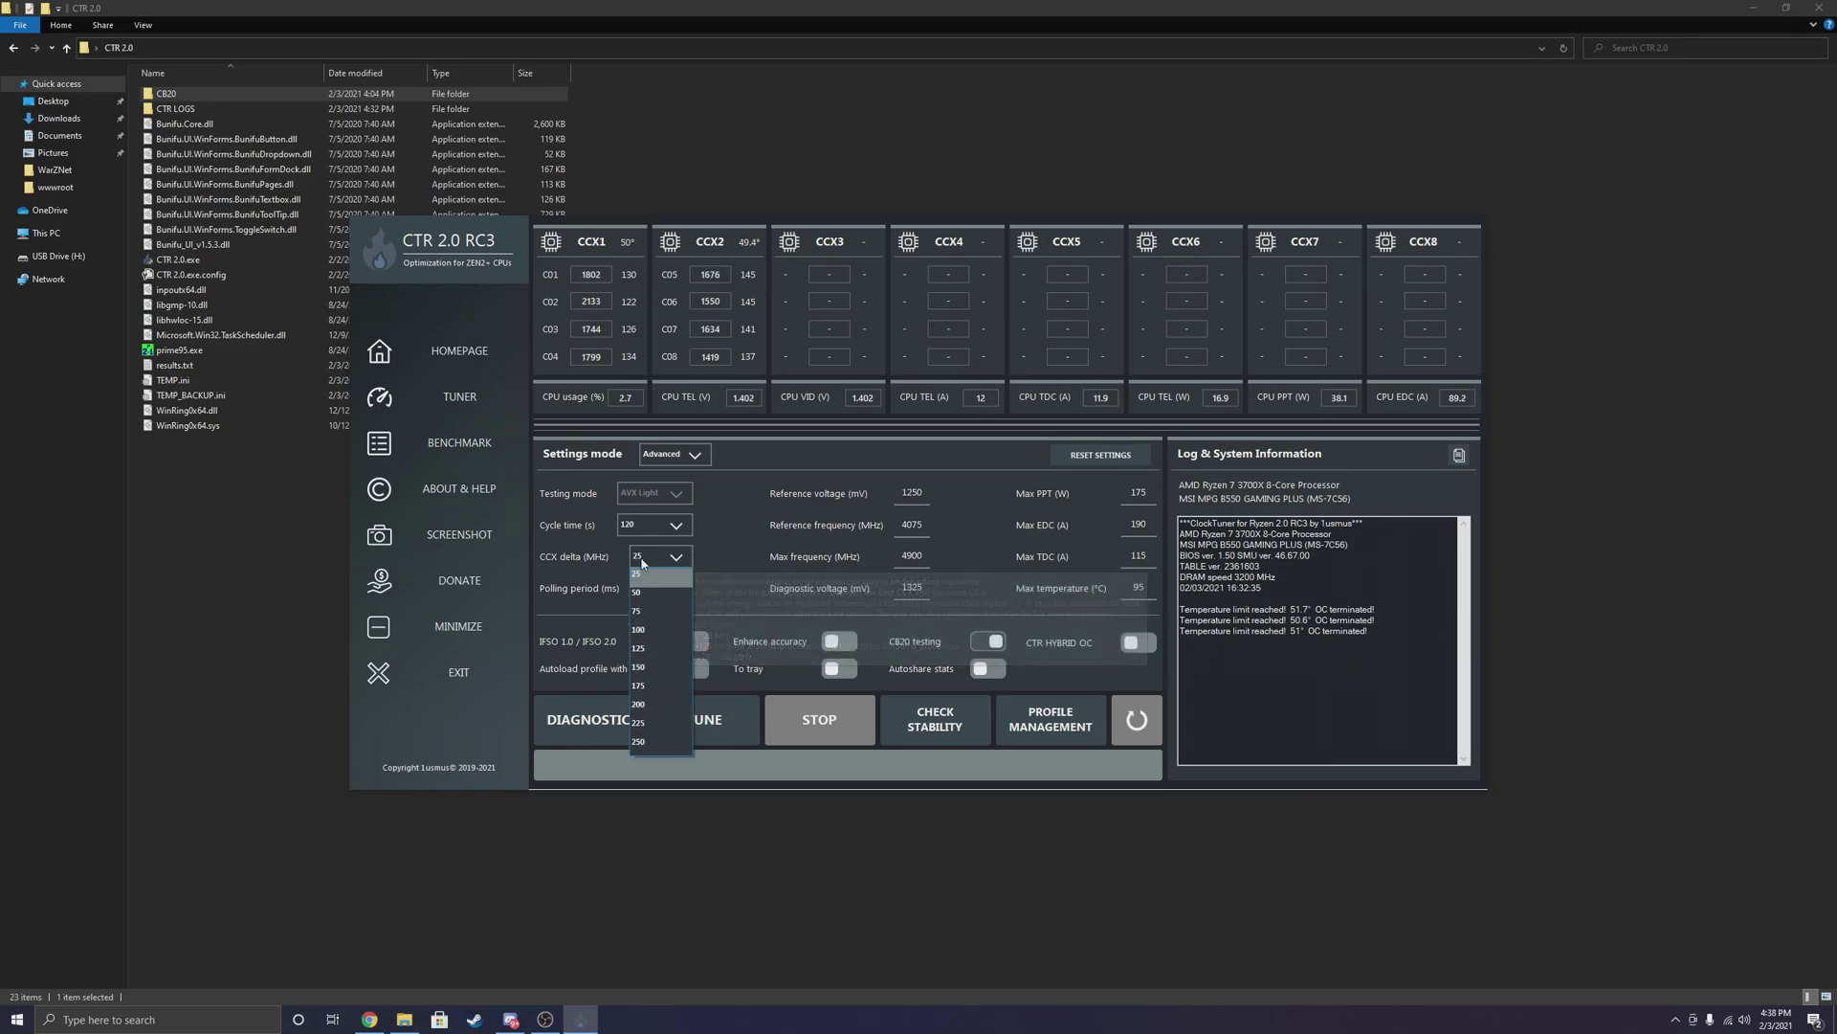
left_click(639, 754)
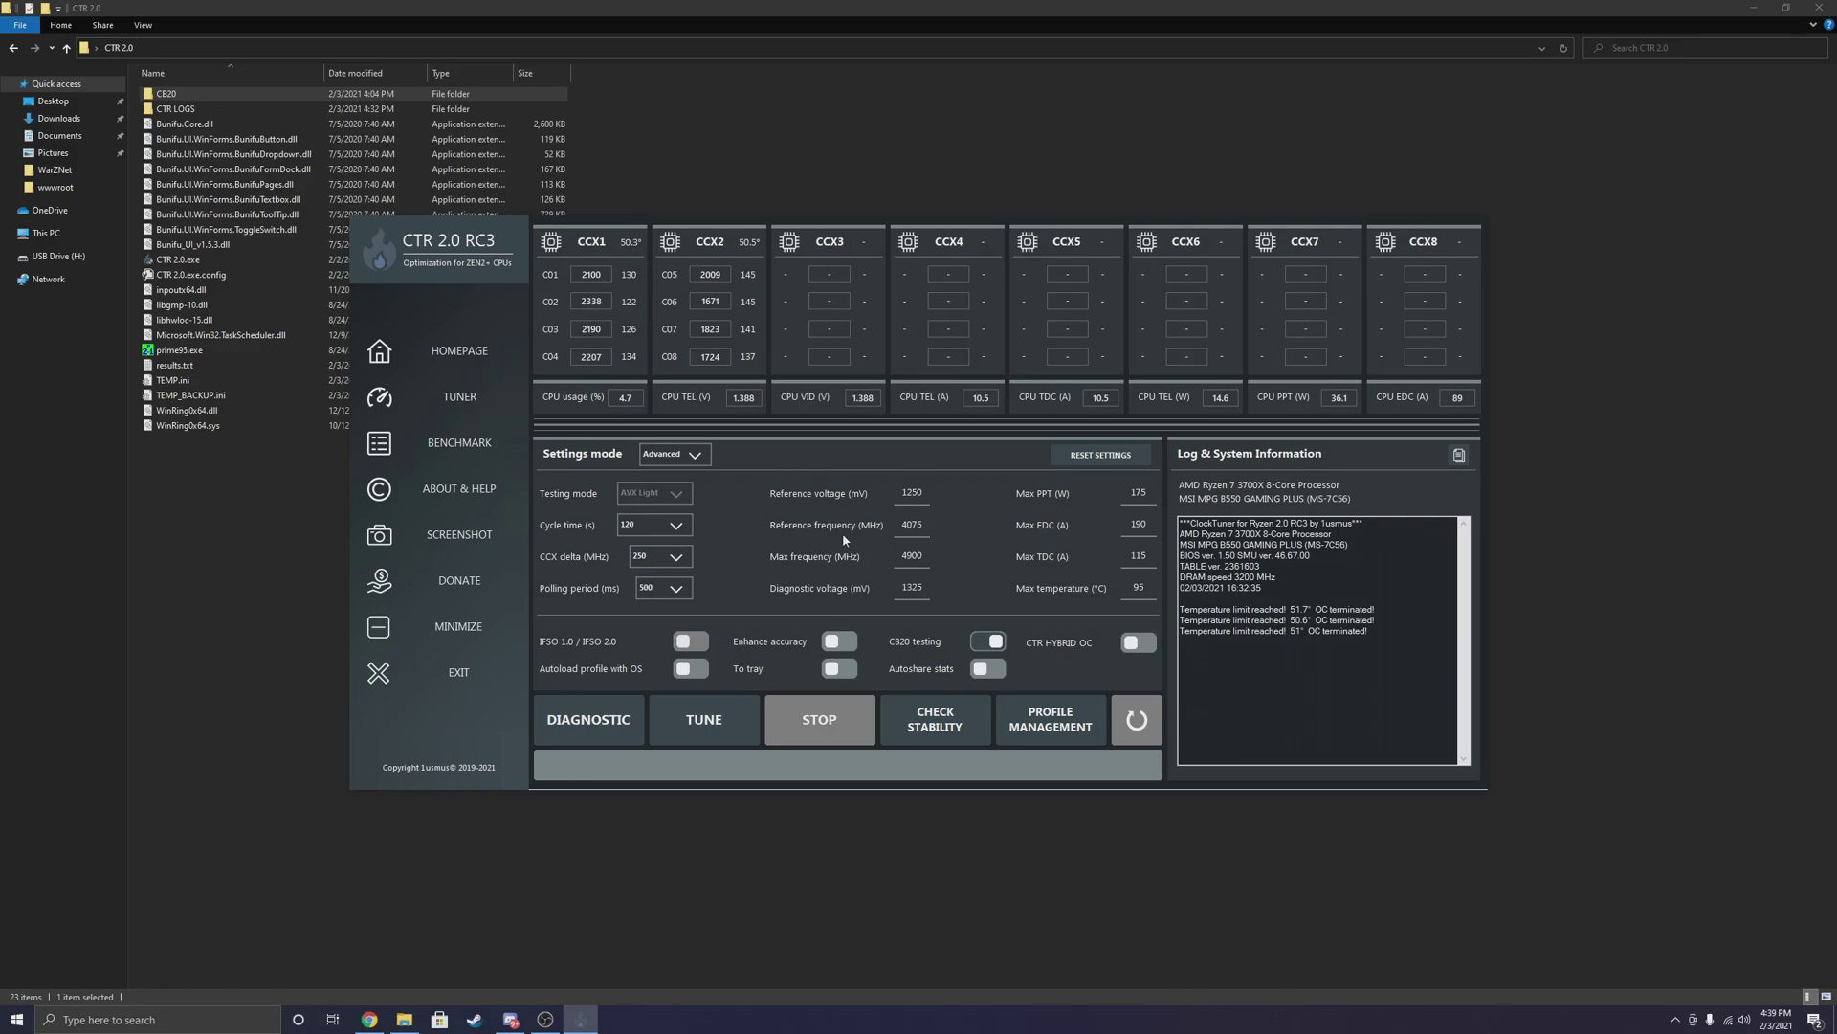
- Start the diagnostic and allow Cinebench.exe to run from the security warning
mouse_move(675, 562)
left_click(602, 723)
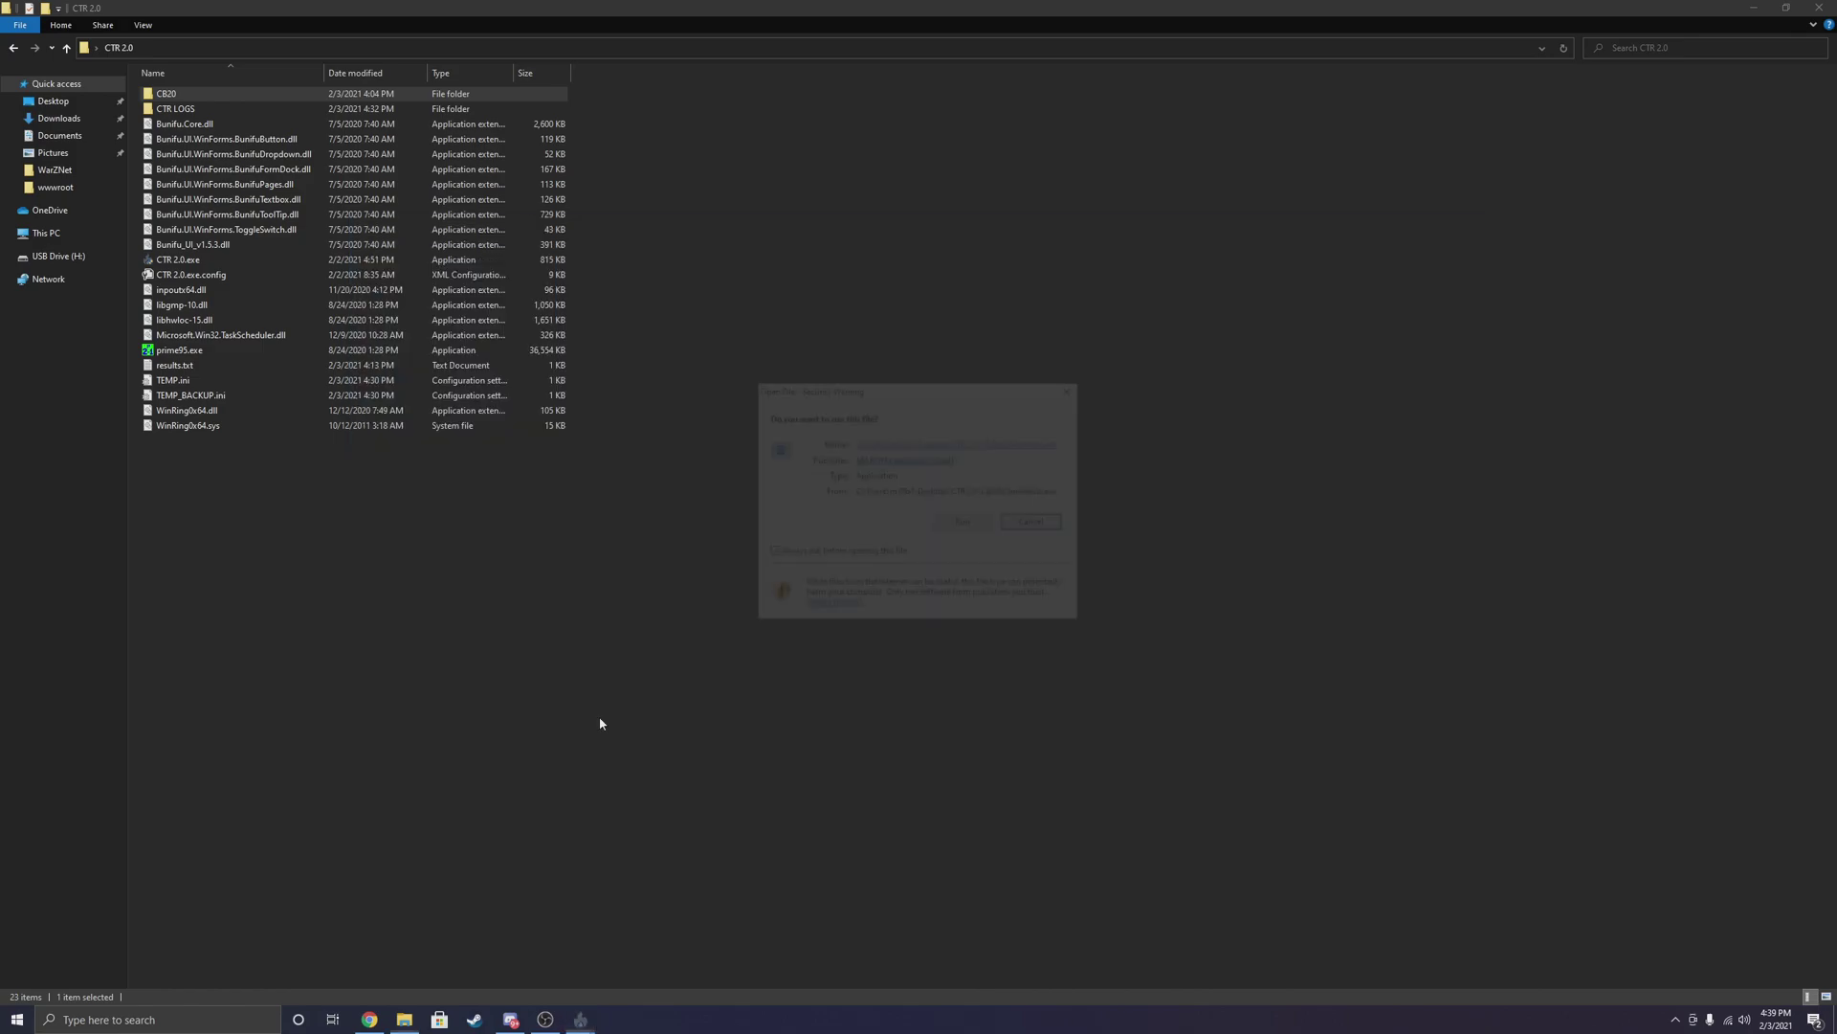
left_click(963, 525)
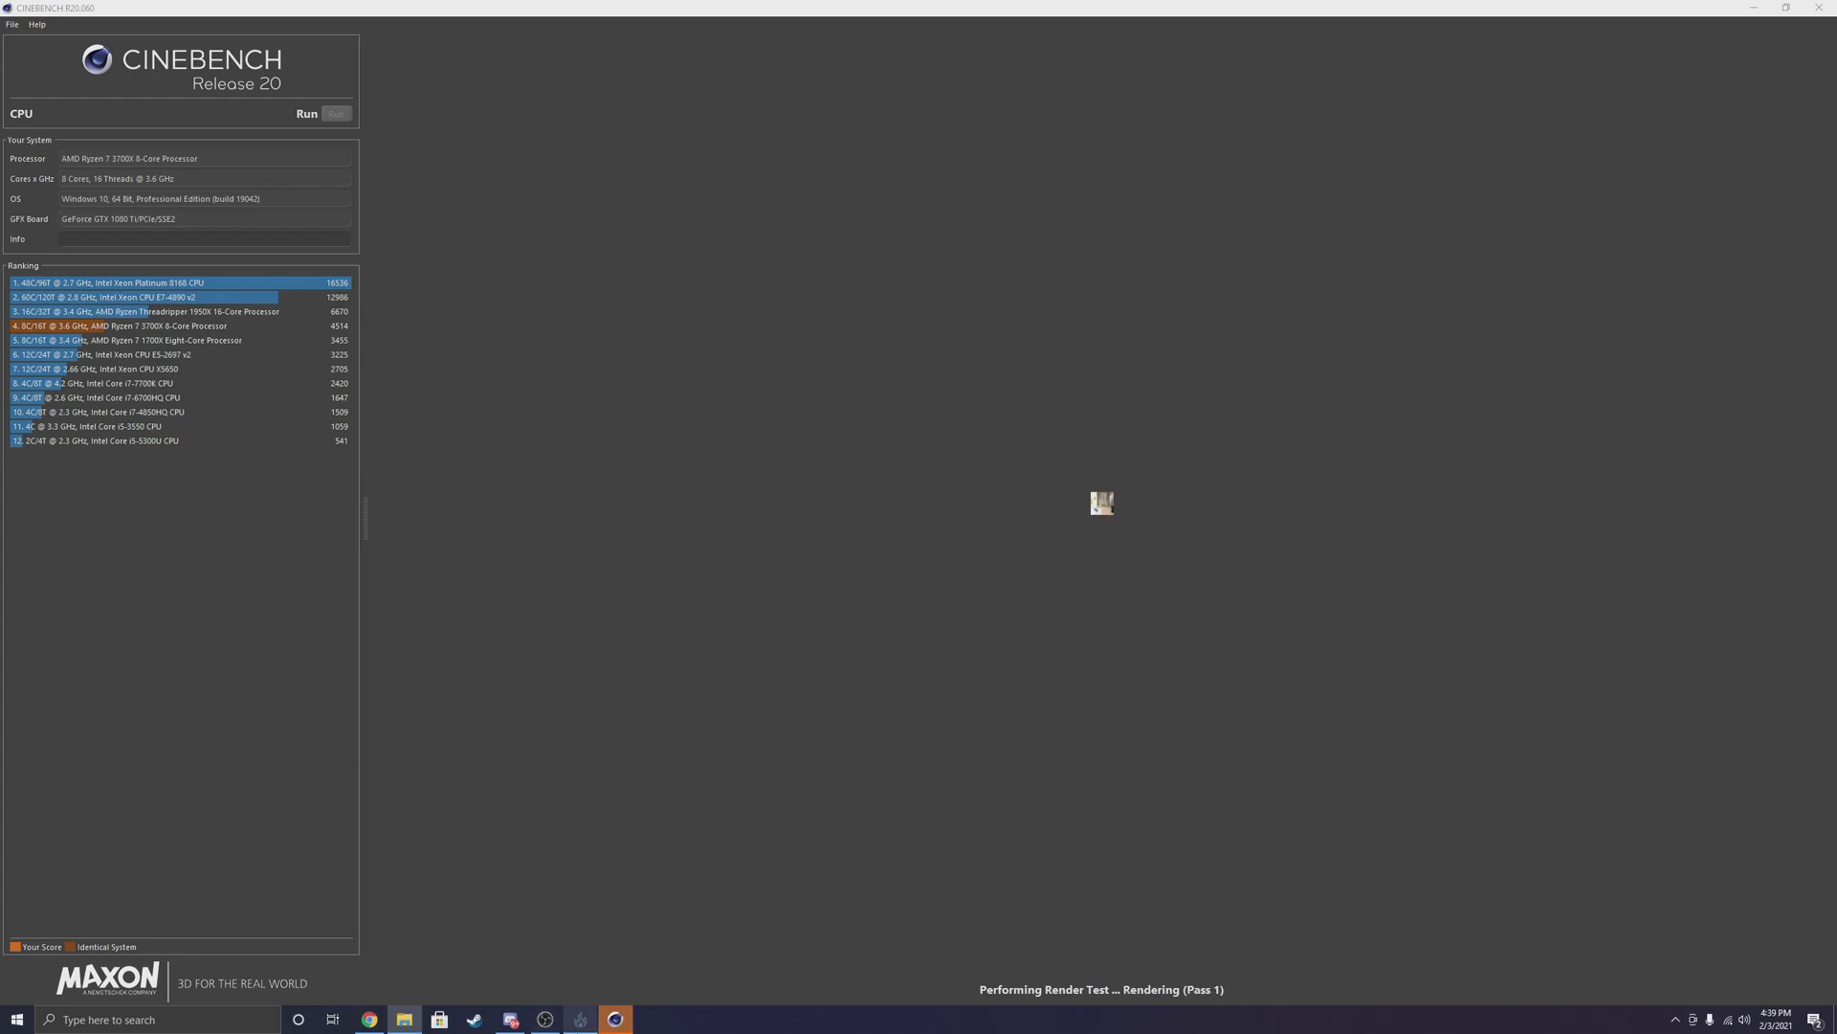
- Bring ClockTuner back and shift its window lower right while Cinebench R20 renders
left_click(576, 1028)
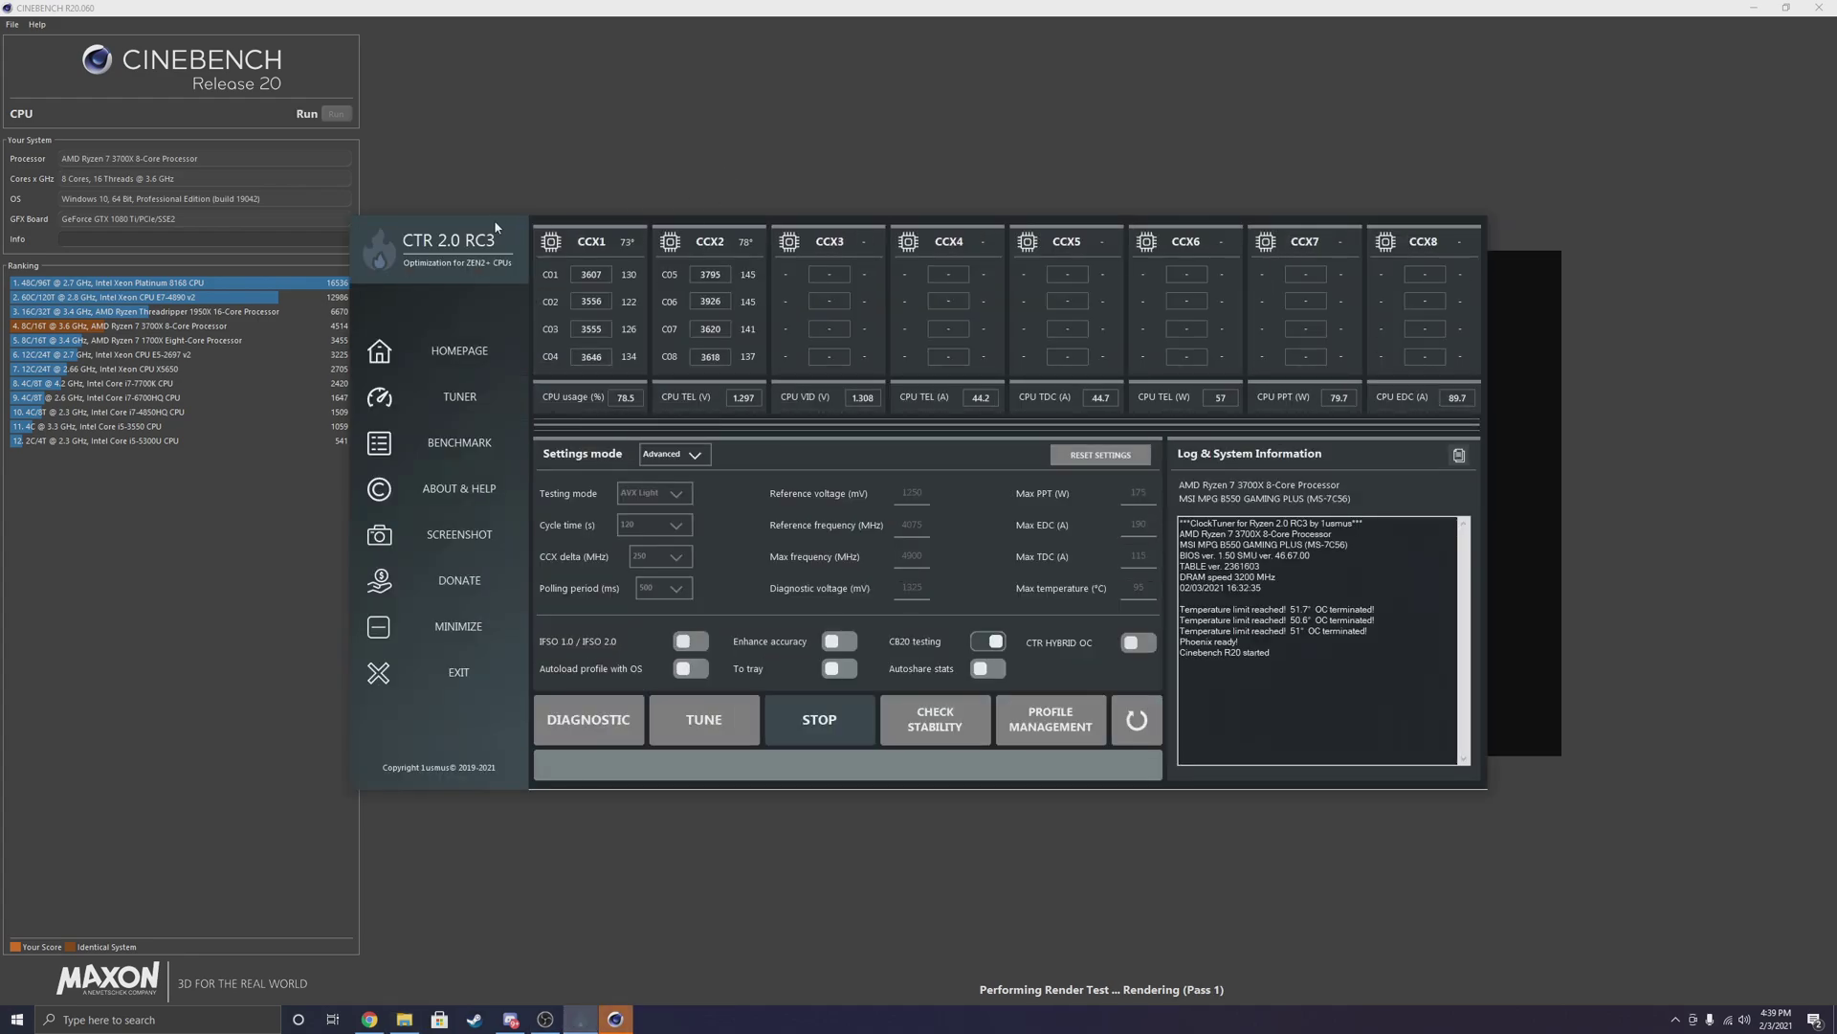
left_click_drag(505, 276, 504, 396)
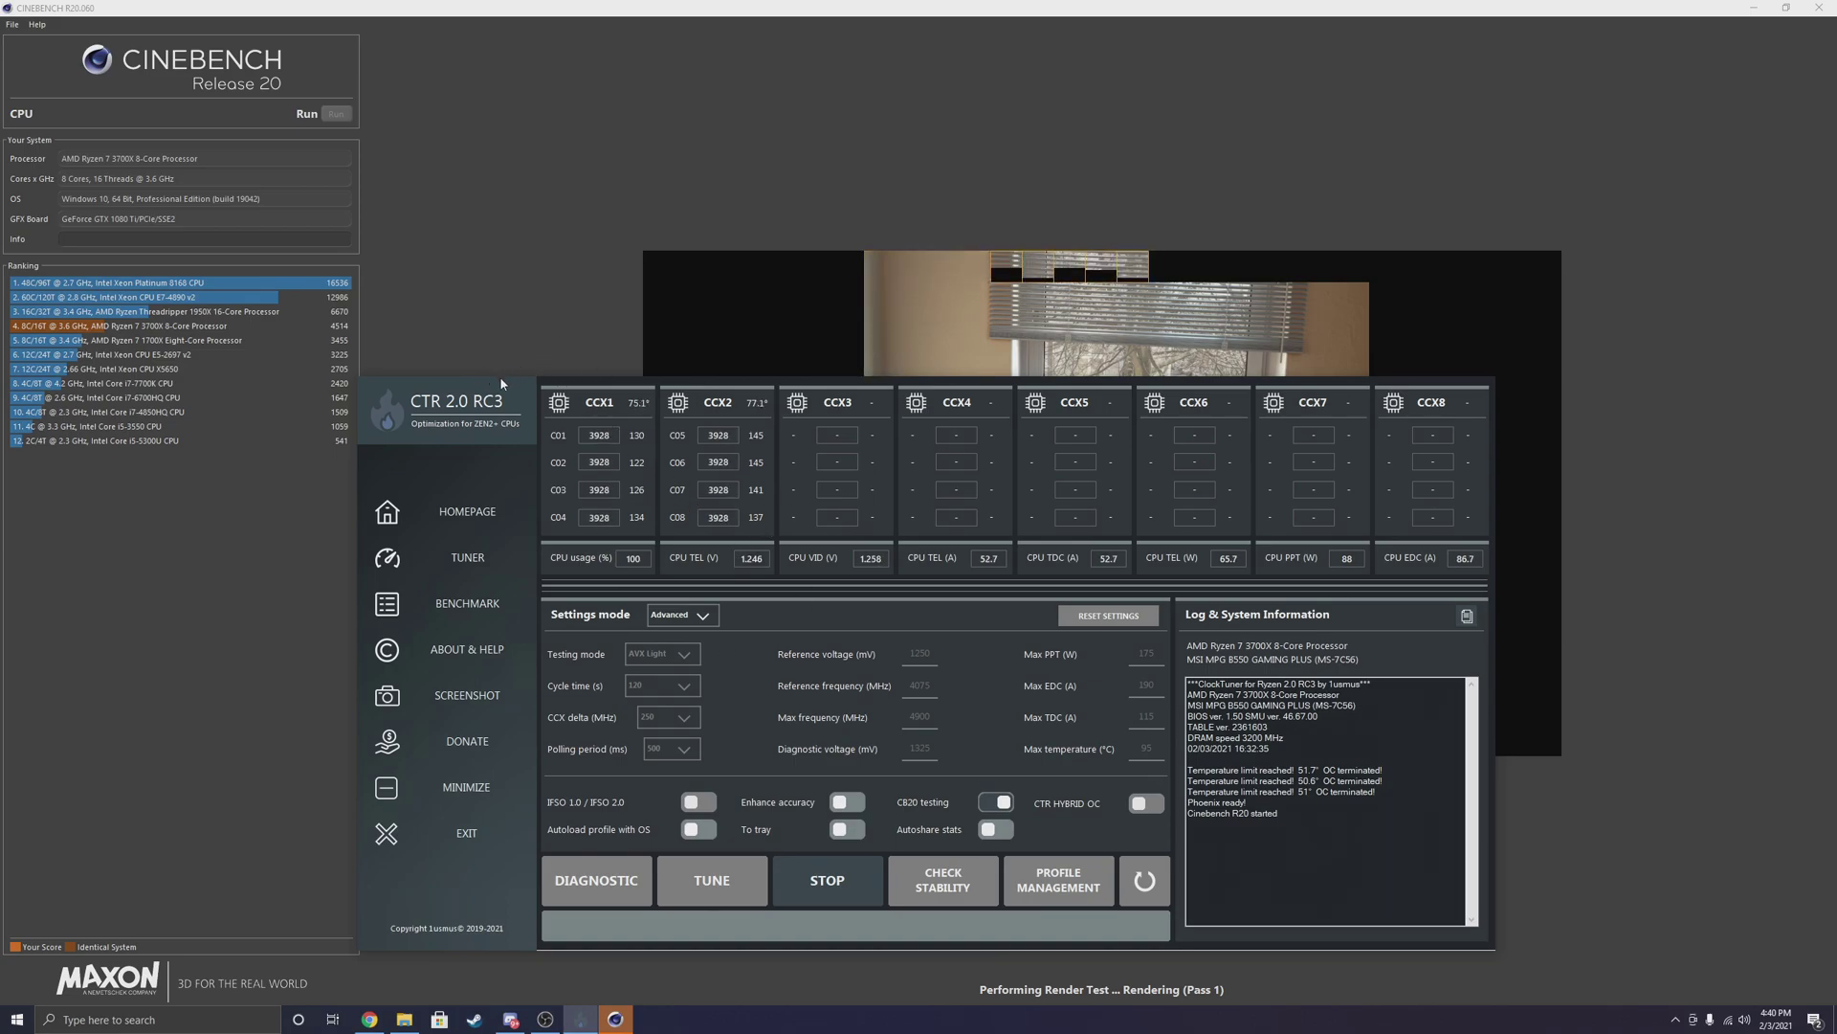
left_click_drag(499, 376, 717, 448)
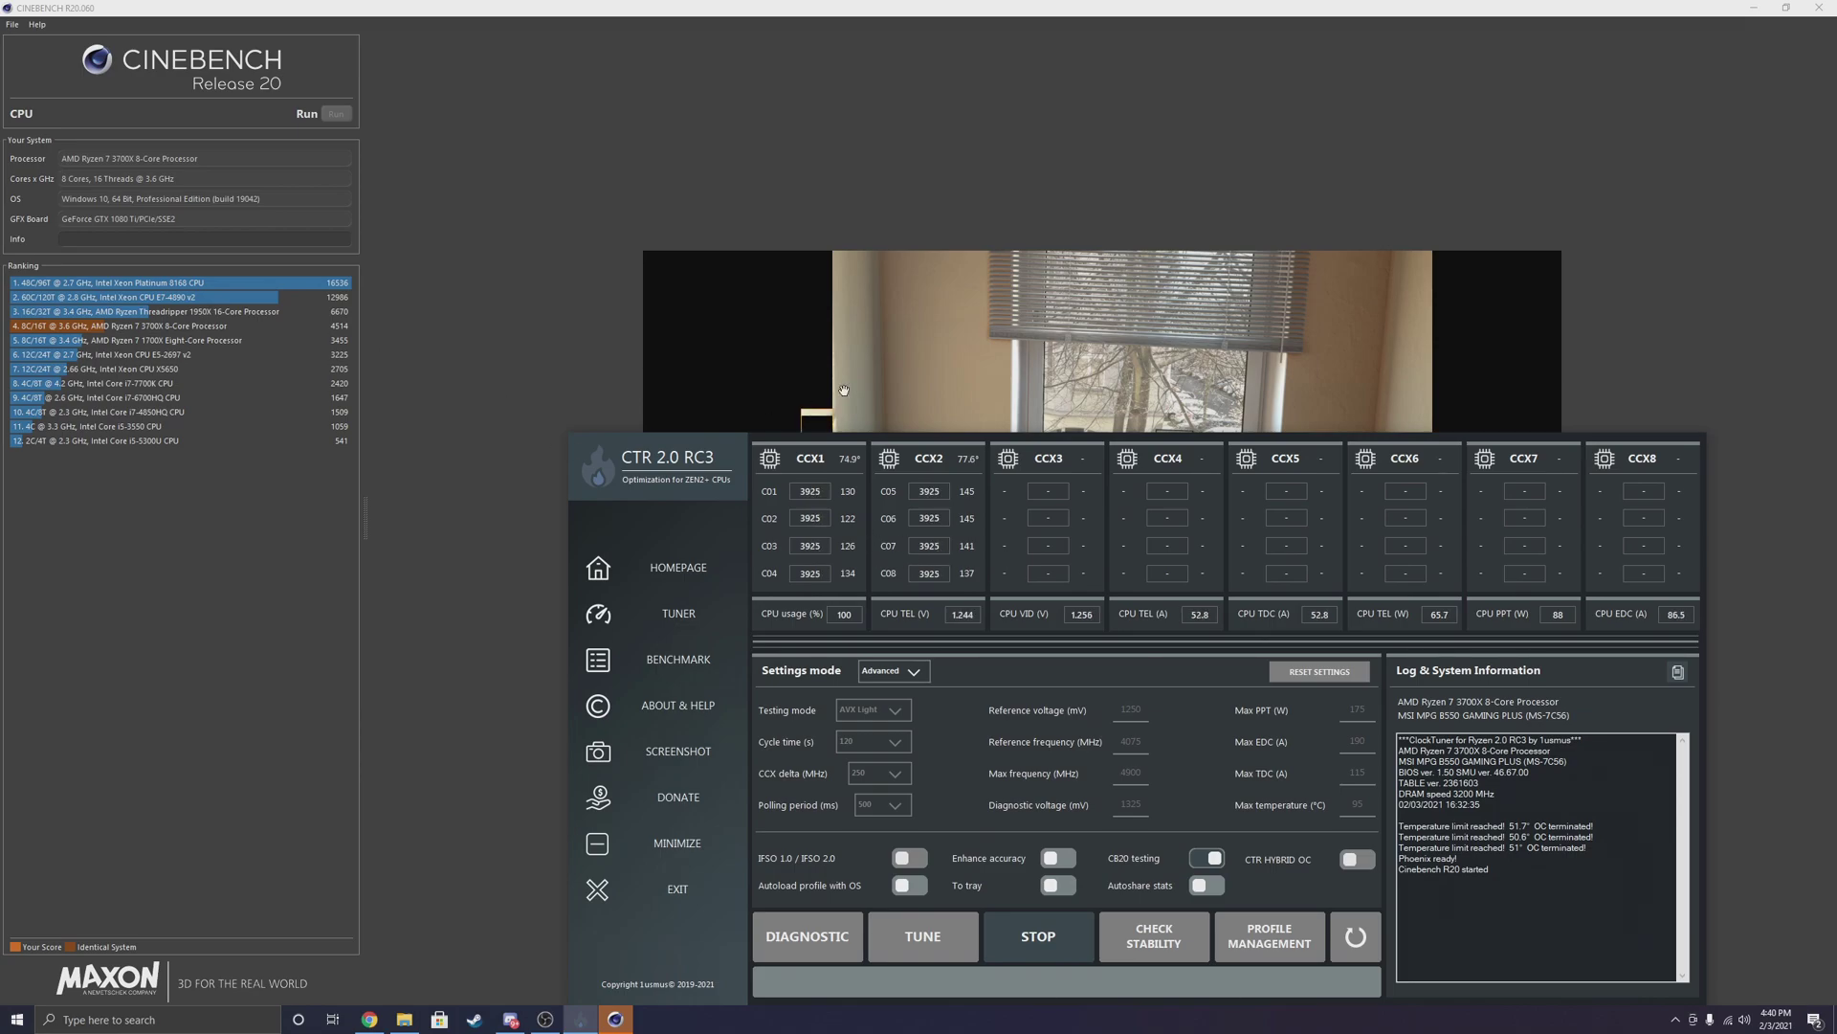
left_click_drag(683, 440, 808, 469)
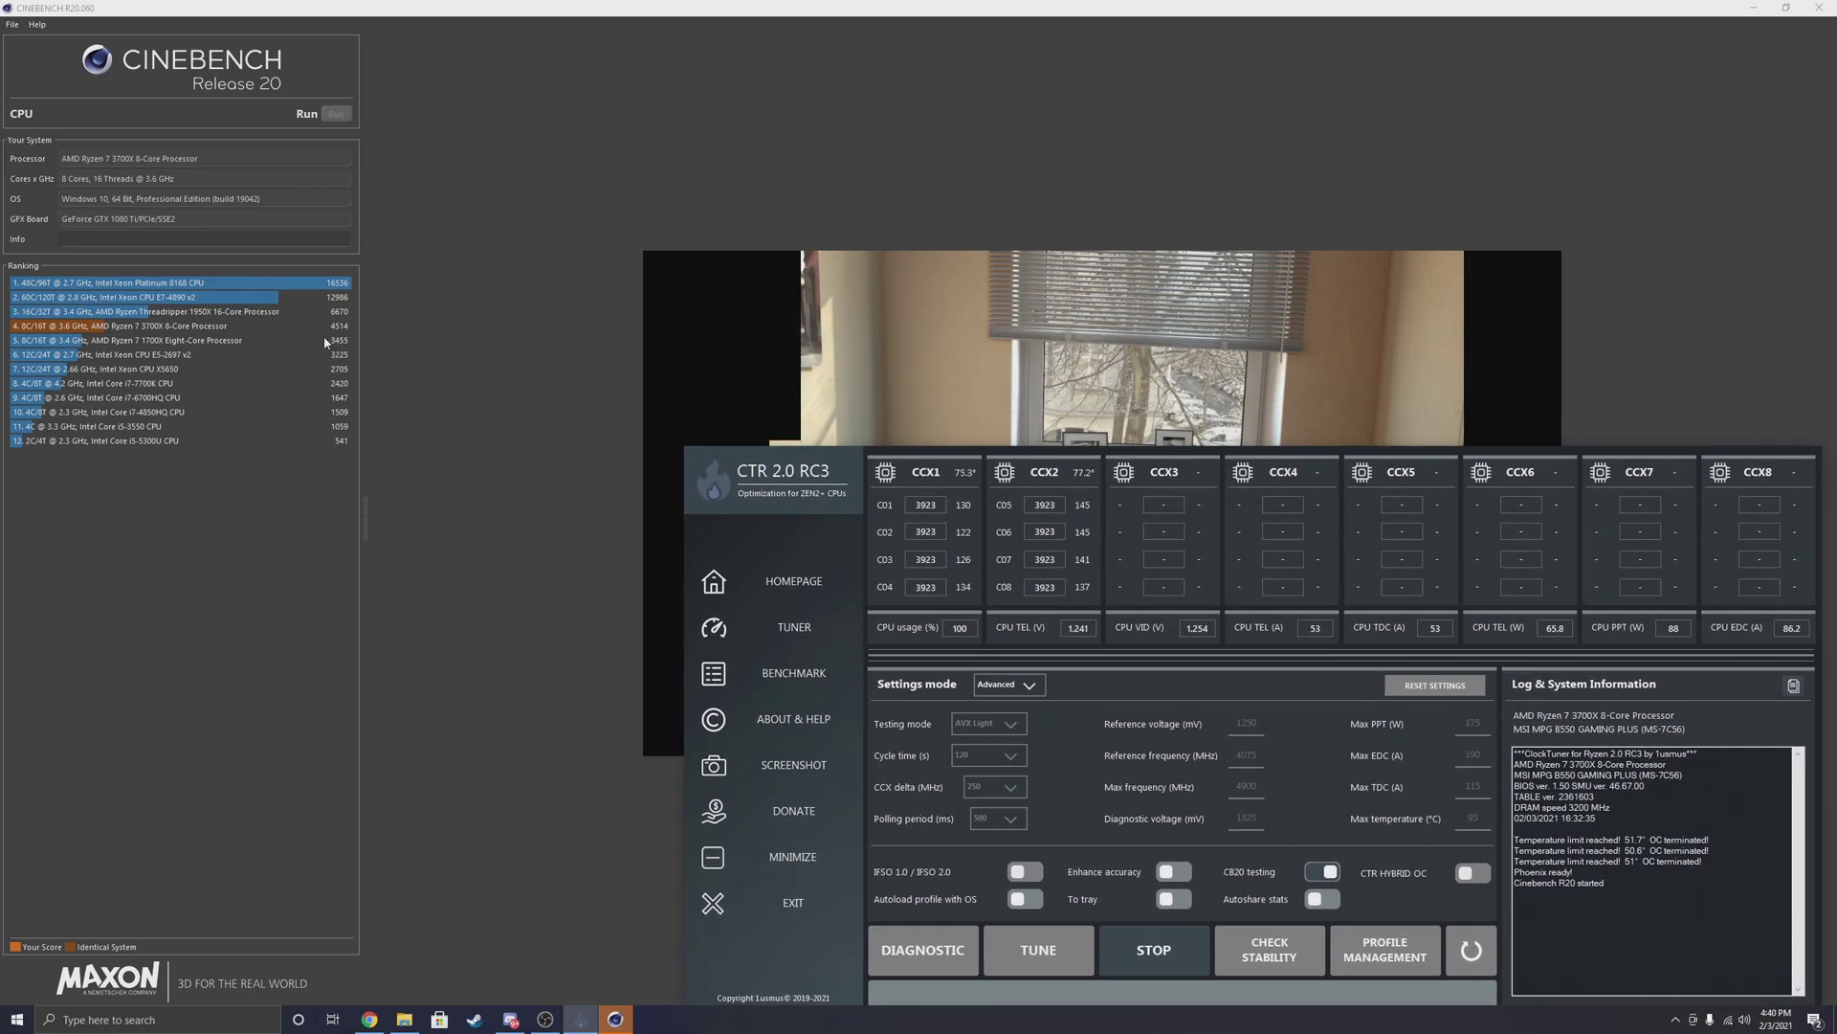
mouse_move(343, 343)
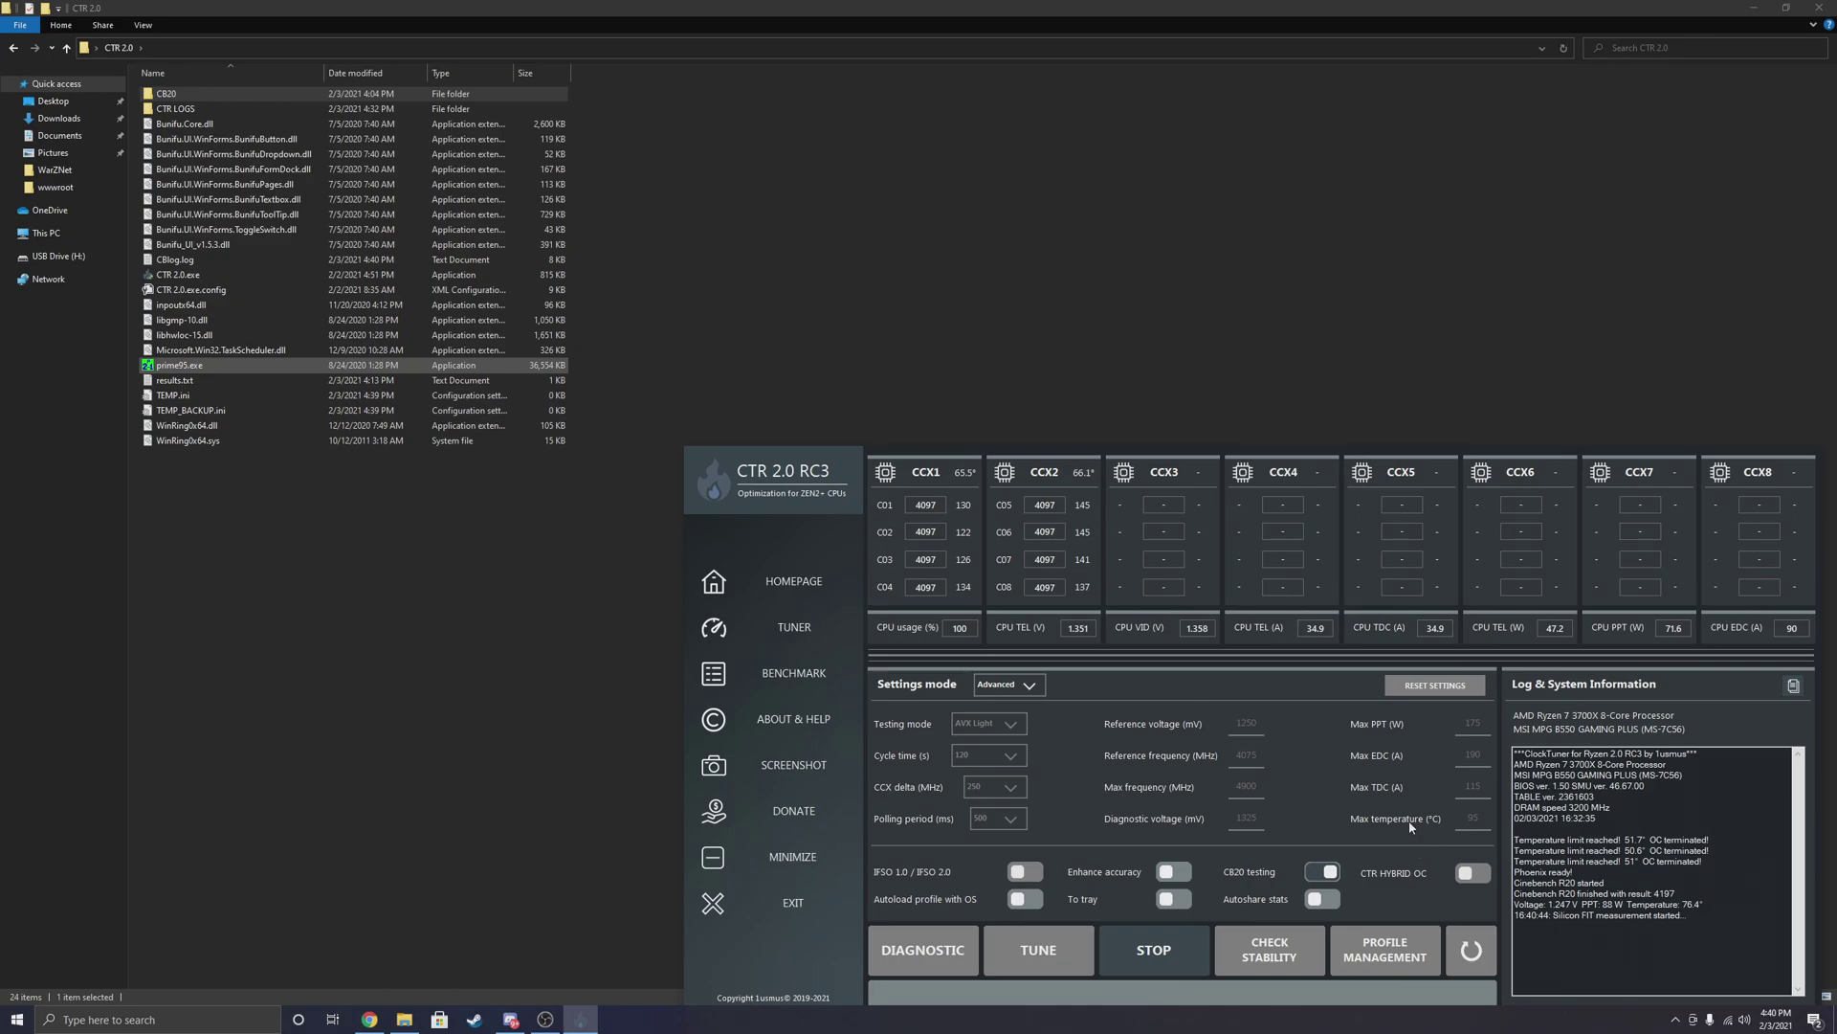
- Show the hidden tray icons and move the ClockTuner window up toward the screen centre
left_click(1675, 1020)
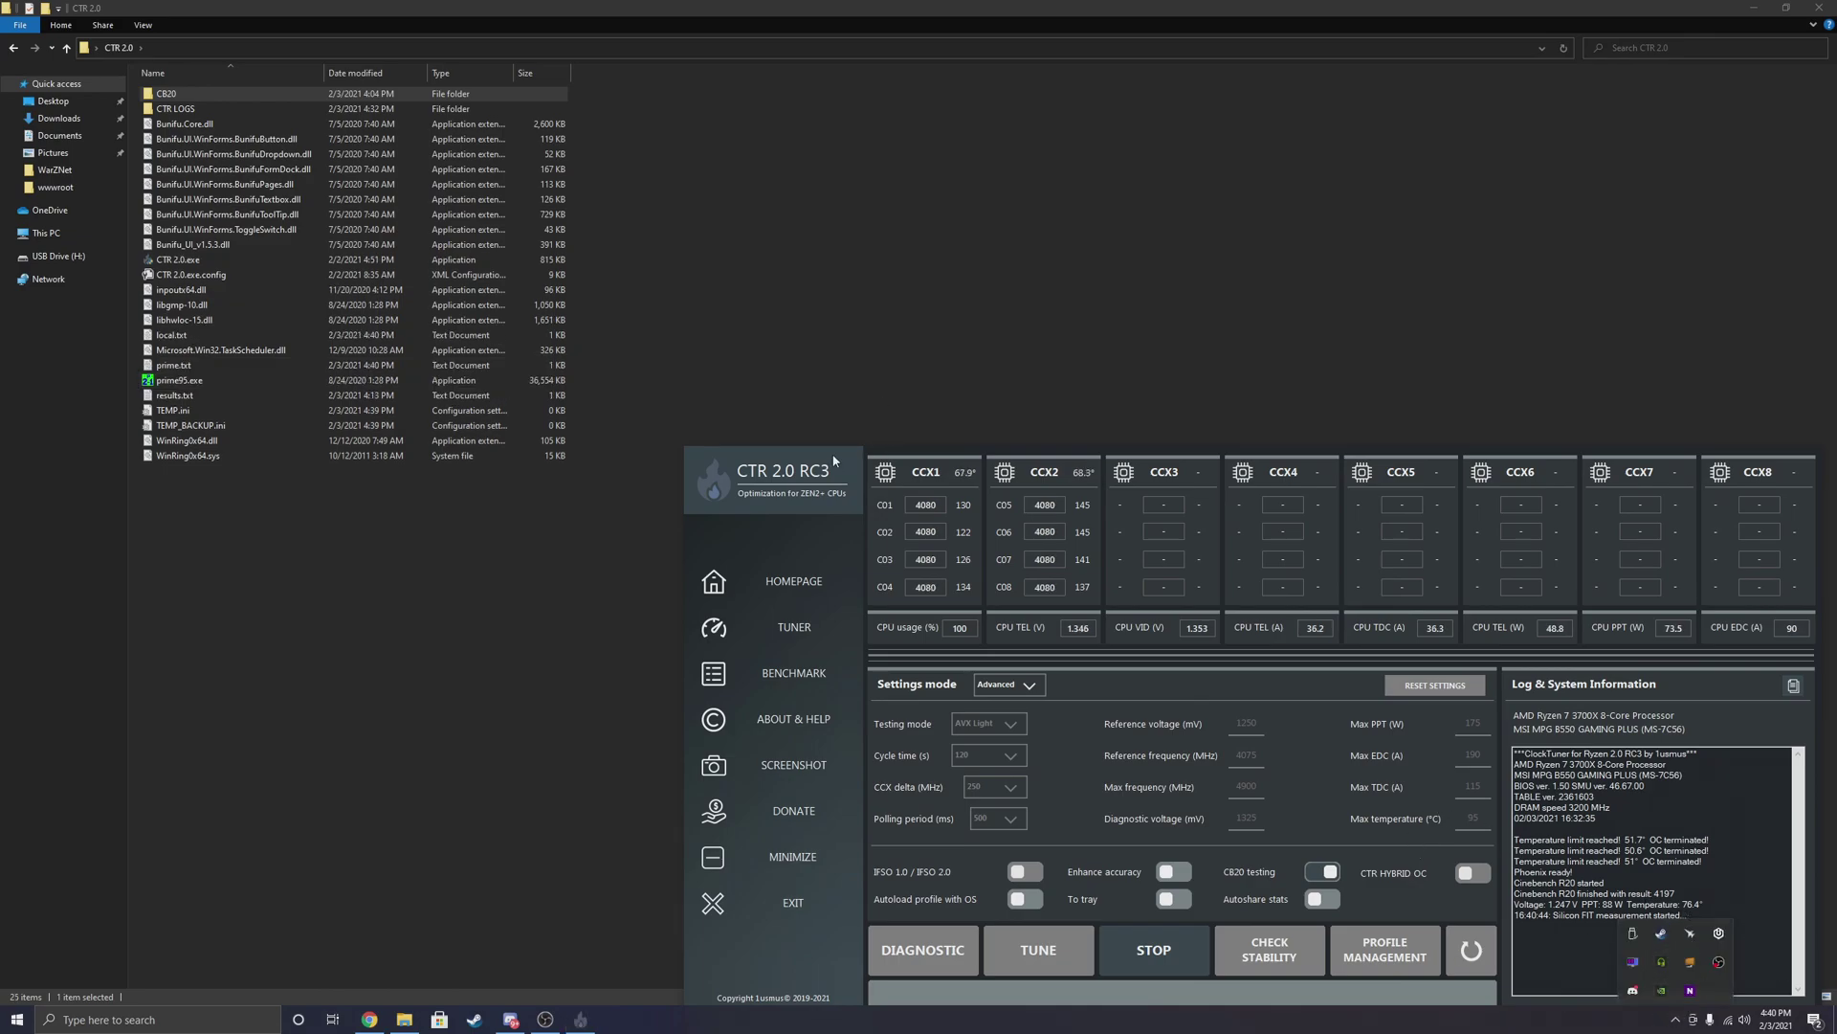
left_click_drag(833, 460, 595, 250)
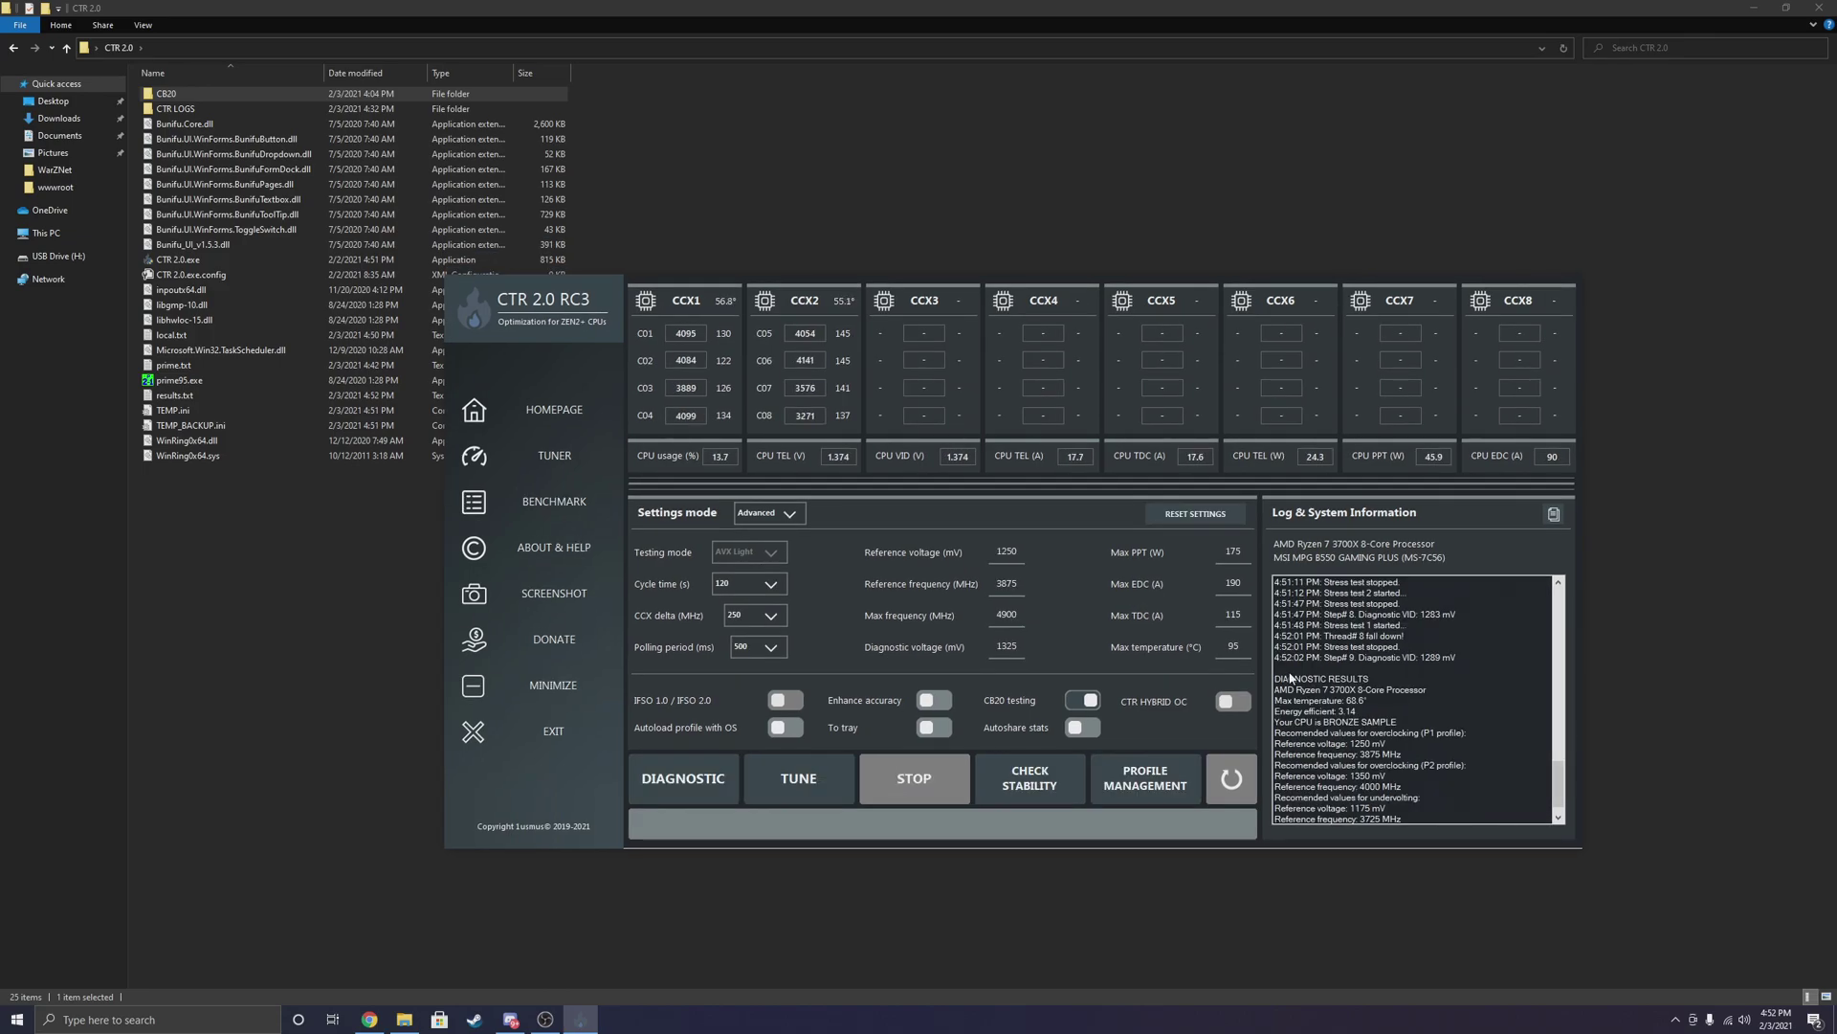
- Scroll the Log & System Information box to review the P1, P2 and undervolting recommendations
scroll(1407, 660, "up", 2)
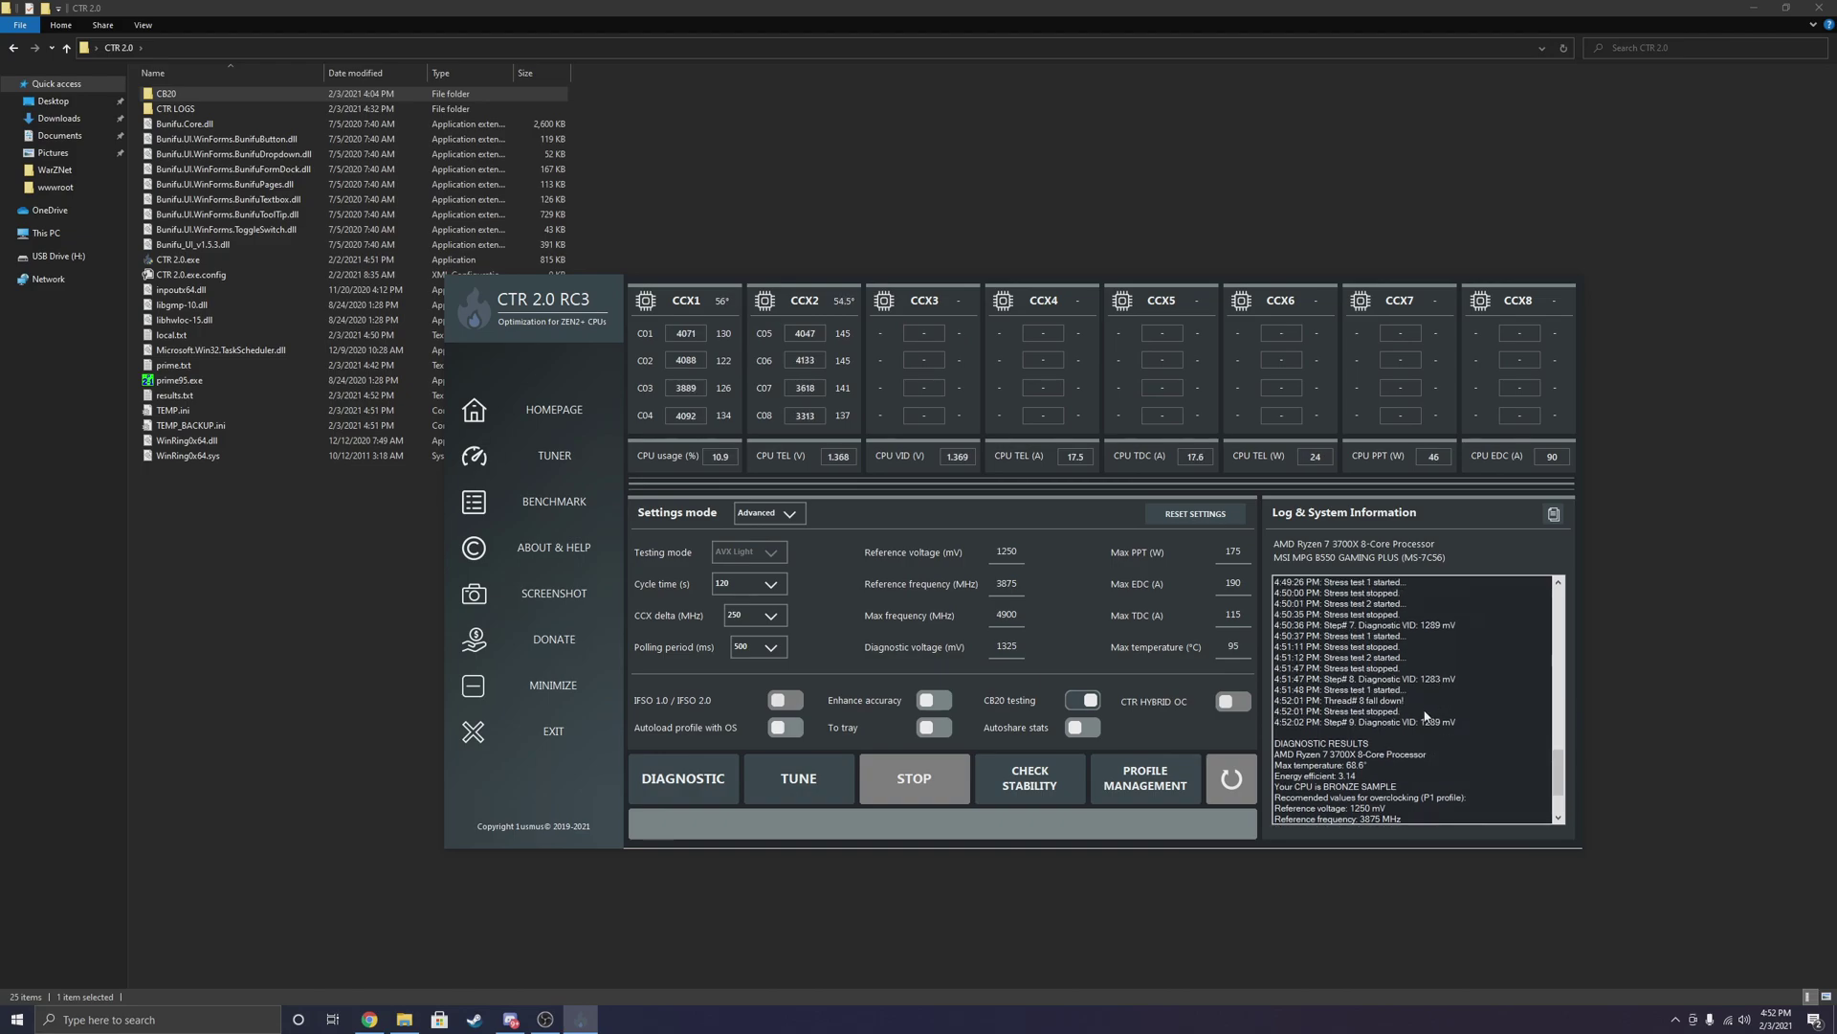
scroll(1409, 712, "down", 3)
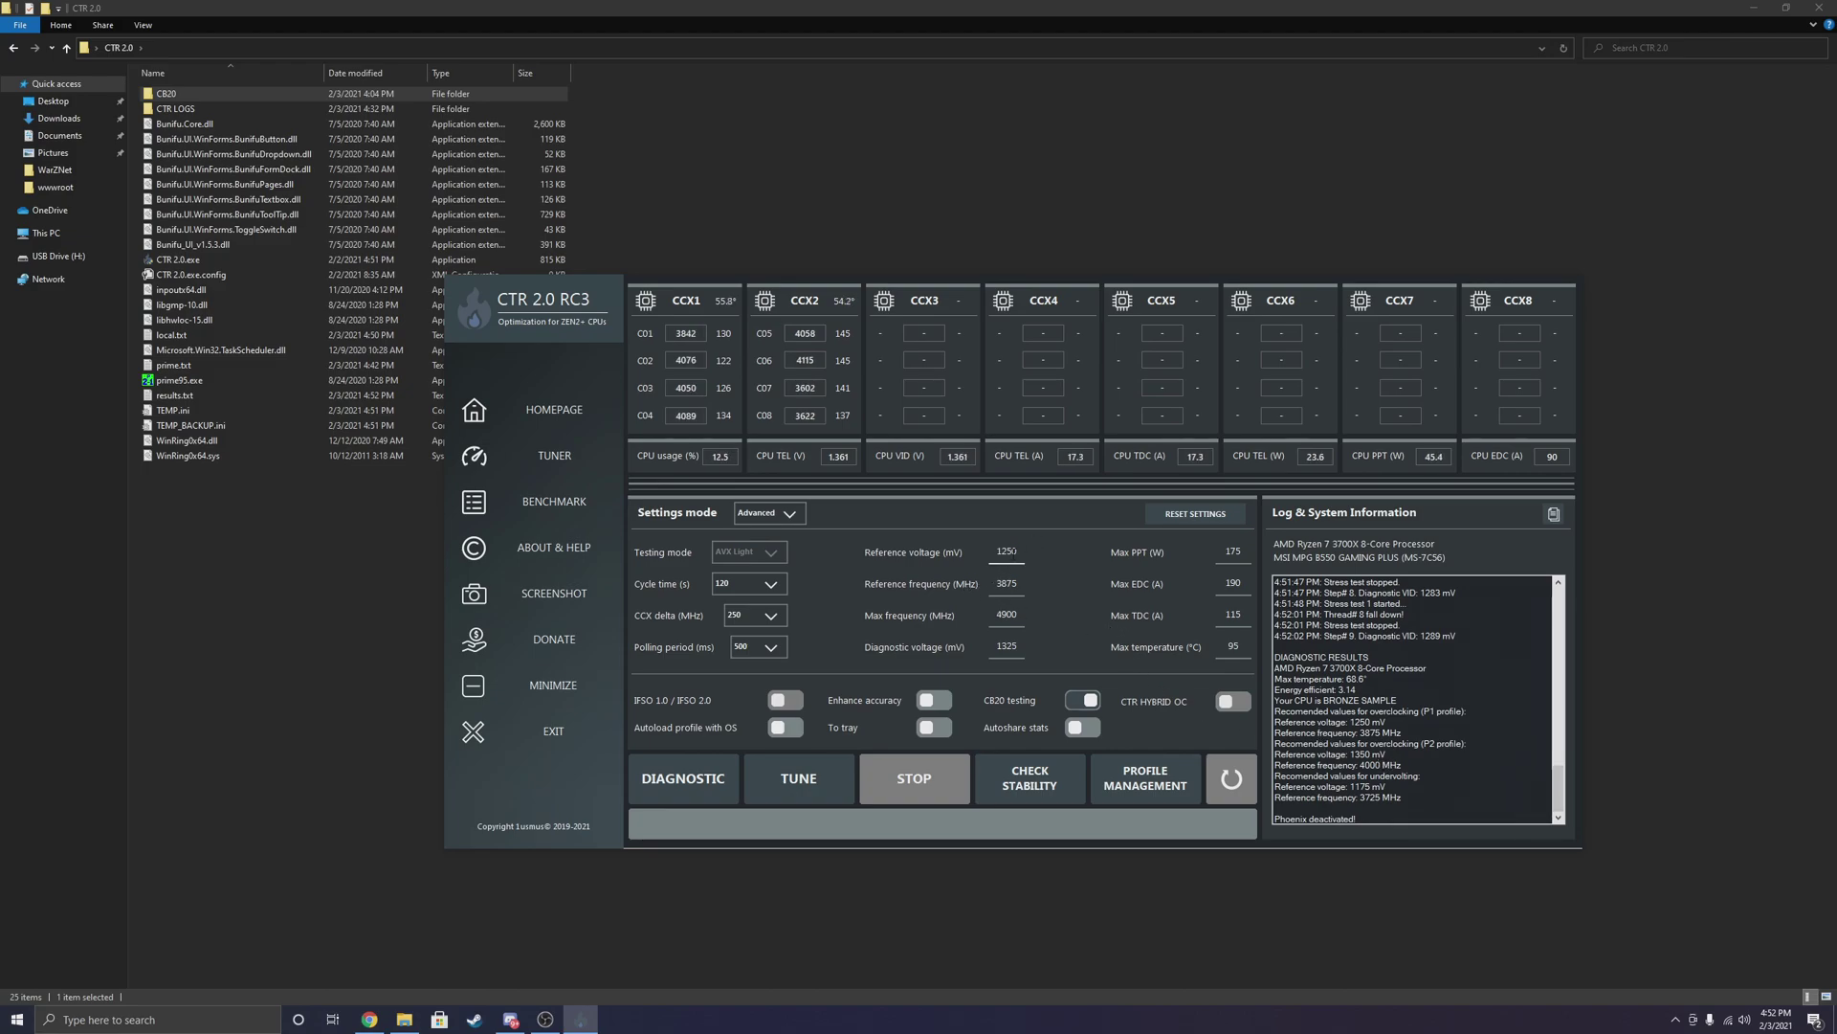
- Enter a 1350 mV reference voltage and a 4025 MHz reference frequency
double_click(1005, 552)
left_click(1021, 553)
key("ctrl+a")
type("1350")
key("Tab")
mouse_move(938, 598)
left_click_drag(1007, 584, 985, 589)
type("4025")
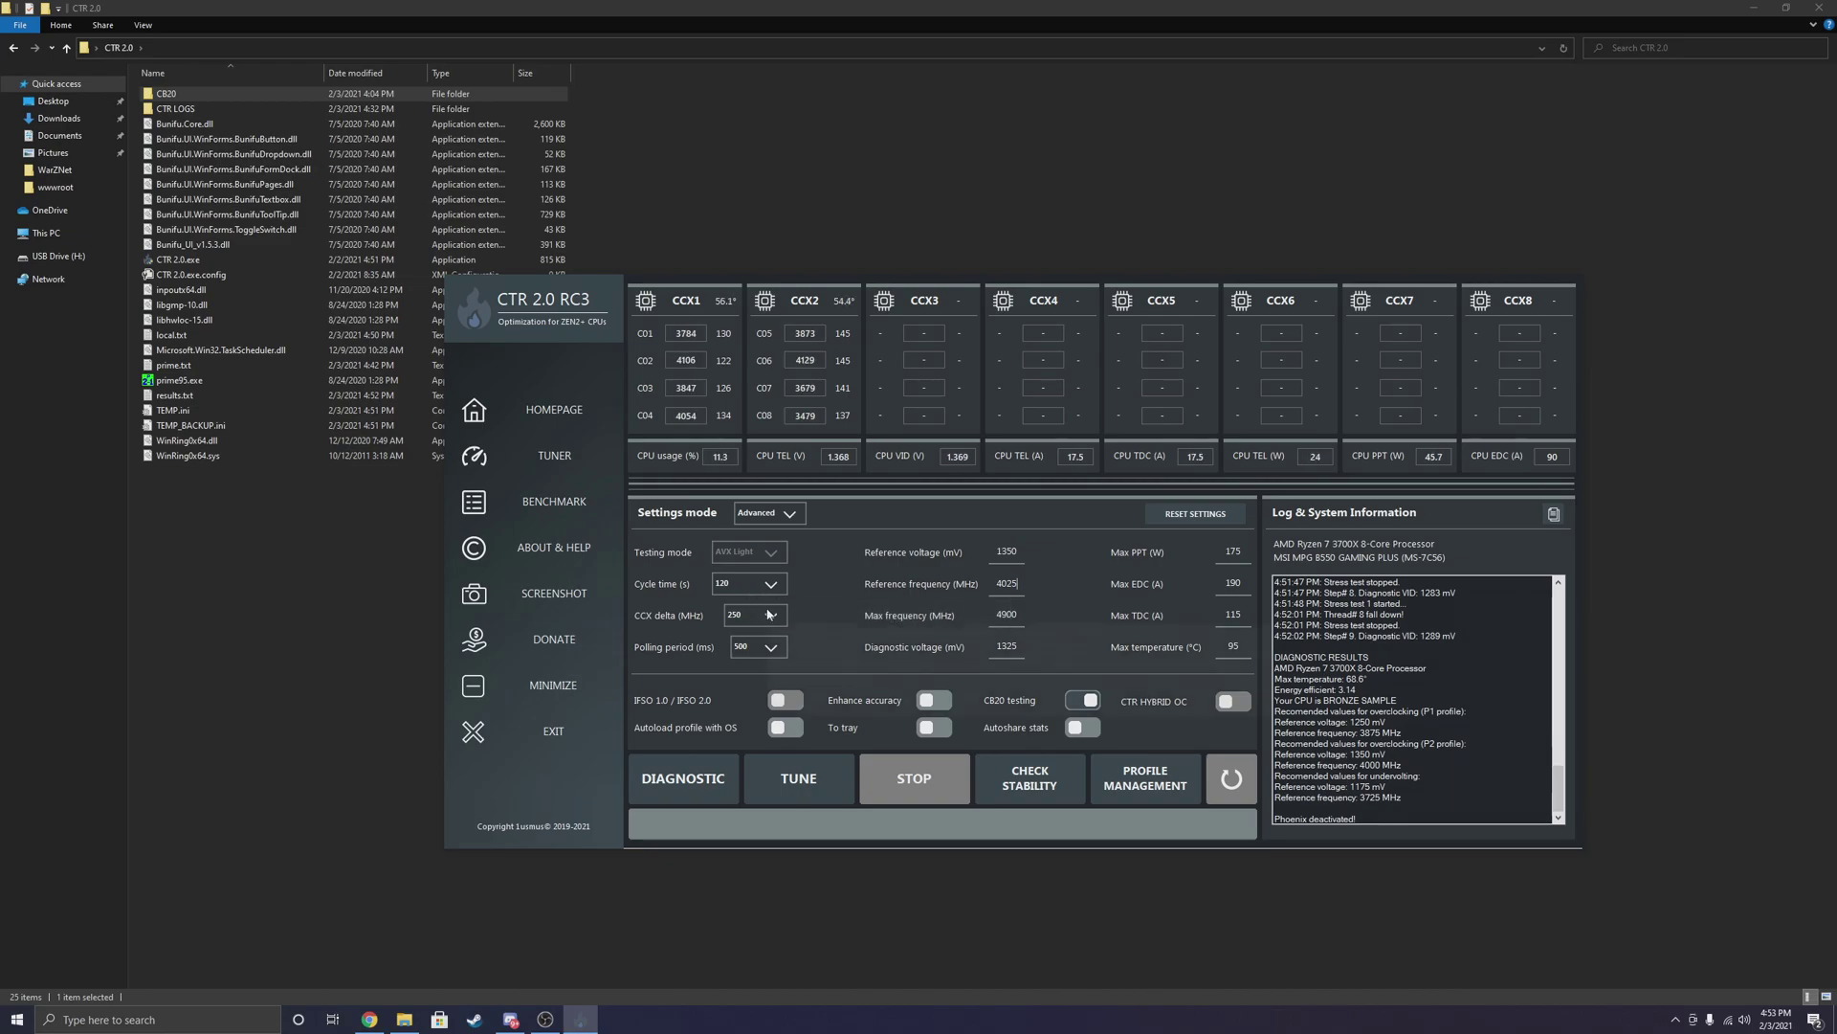
- Highlight the recommended P1 frequency and the P2 profile values in the log
mouse_move(768, 615)
left_click_drag(1344, 678, 1387, 735)
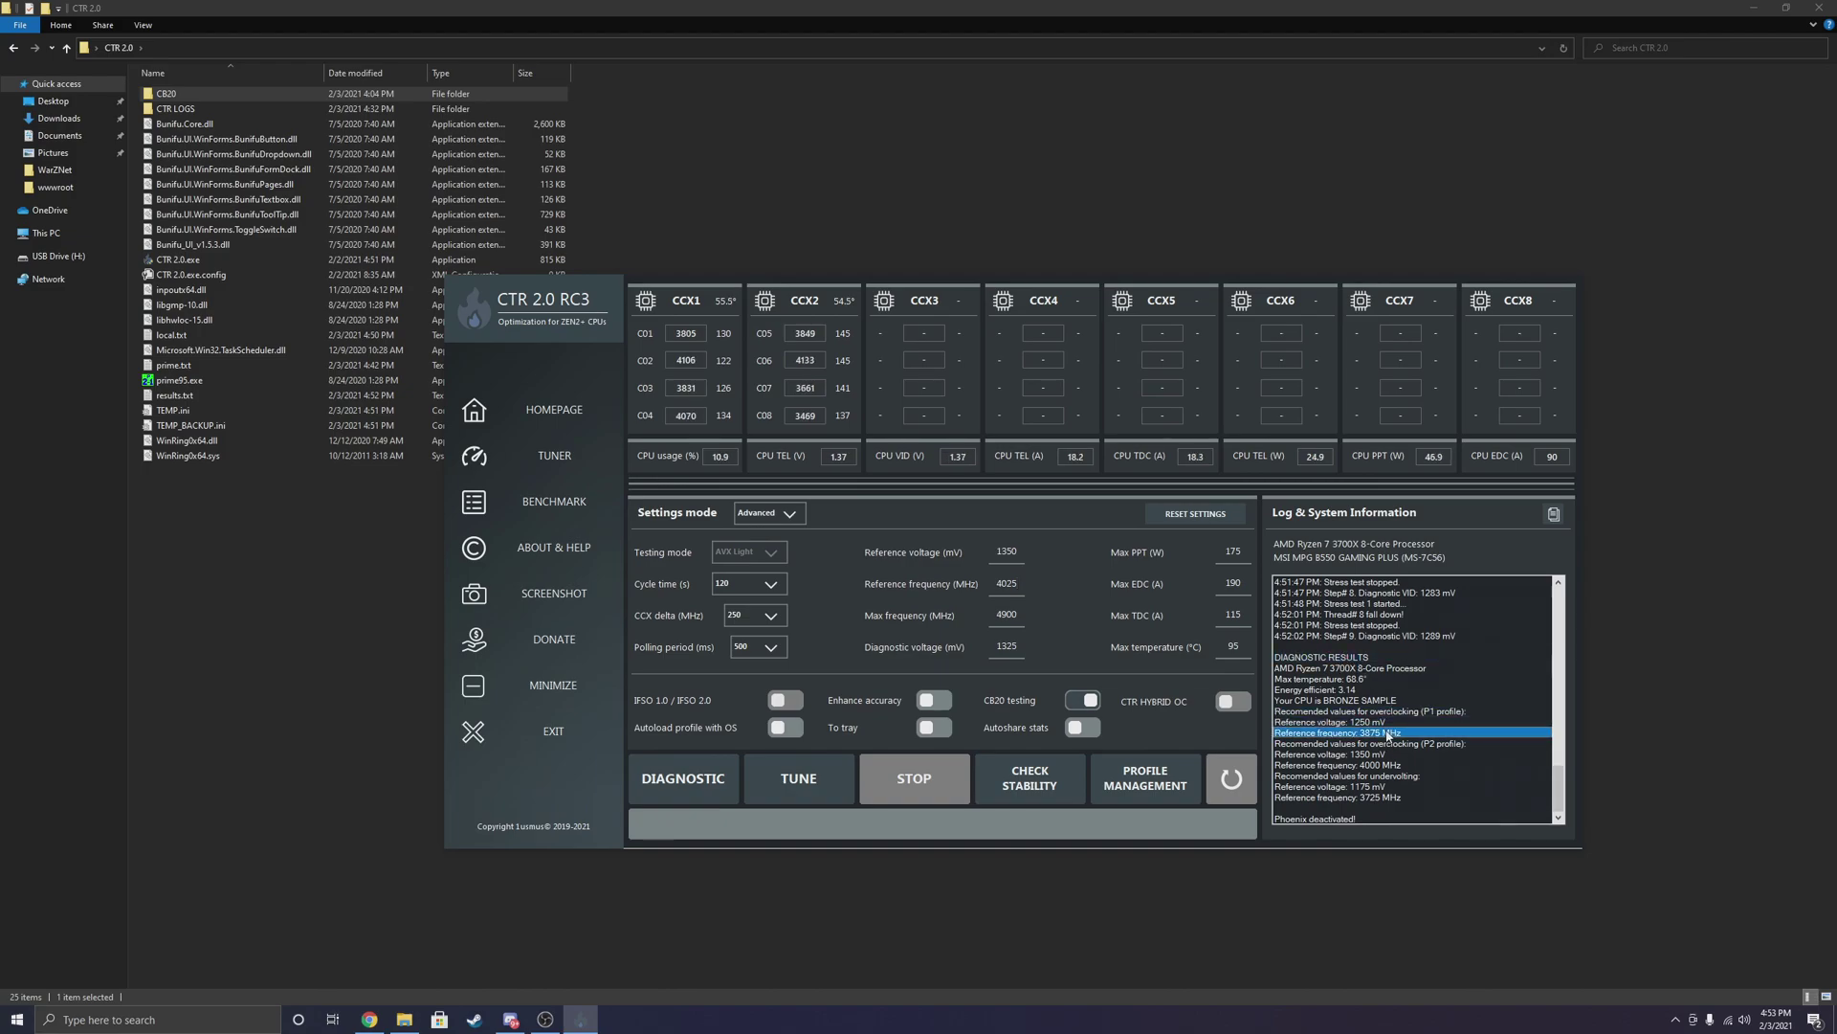
left_click(1367, 744)
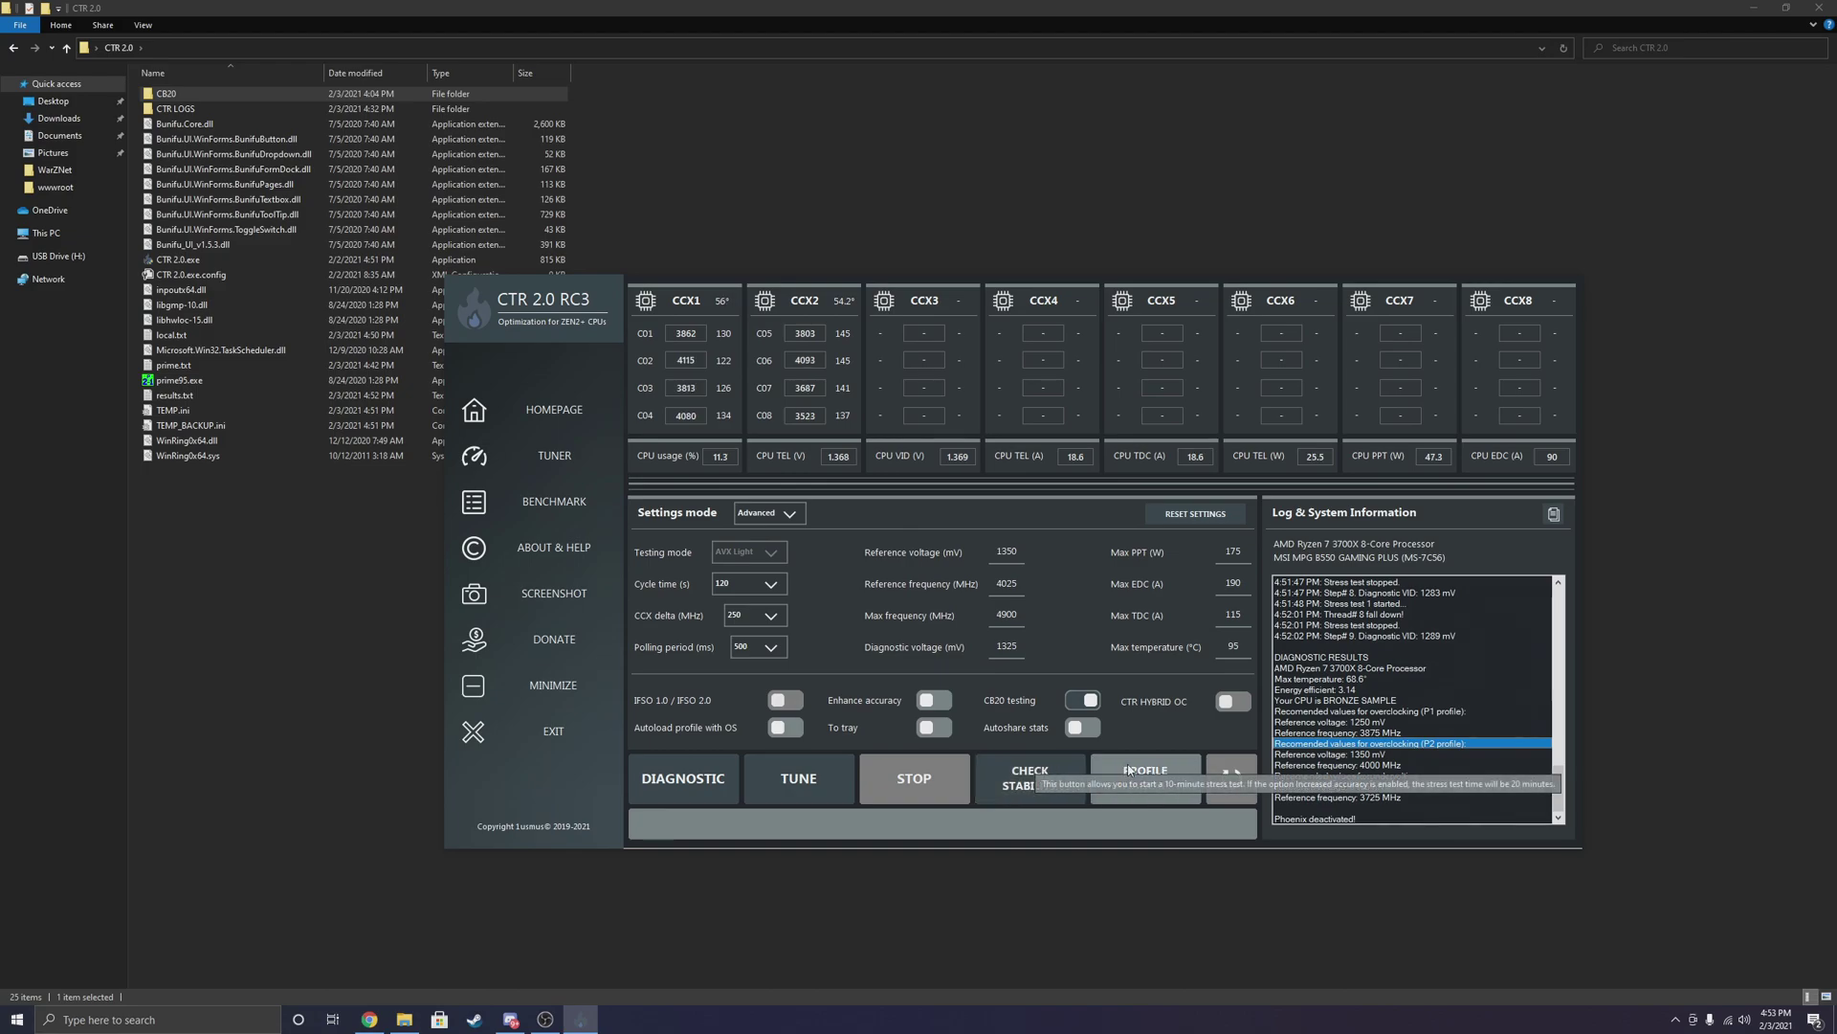
- Start tuning at 4025 MHz and 1350 mV and let the stress tests run into Cinebench R20
left_click(812, 795)
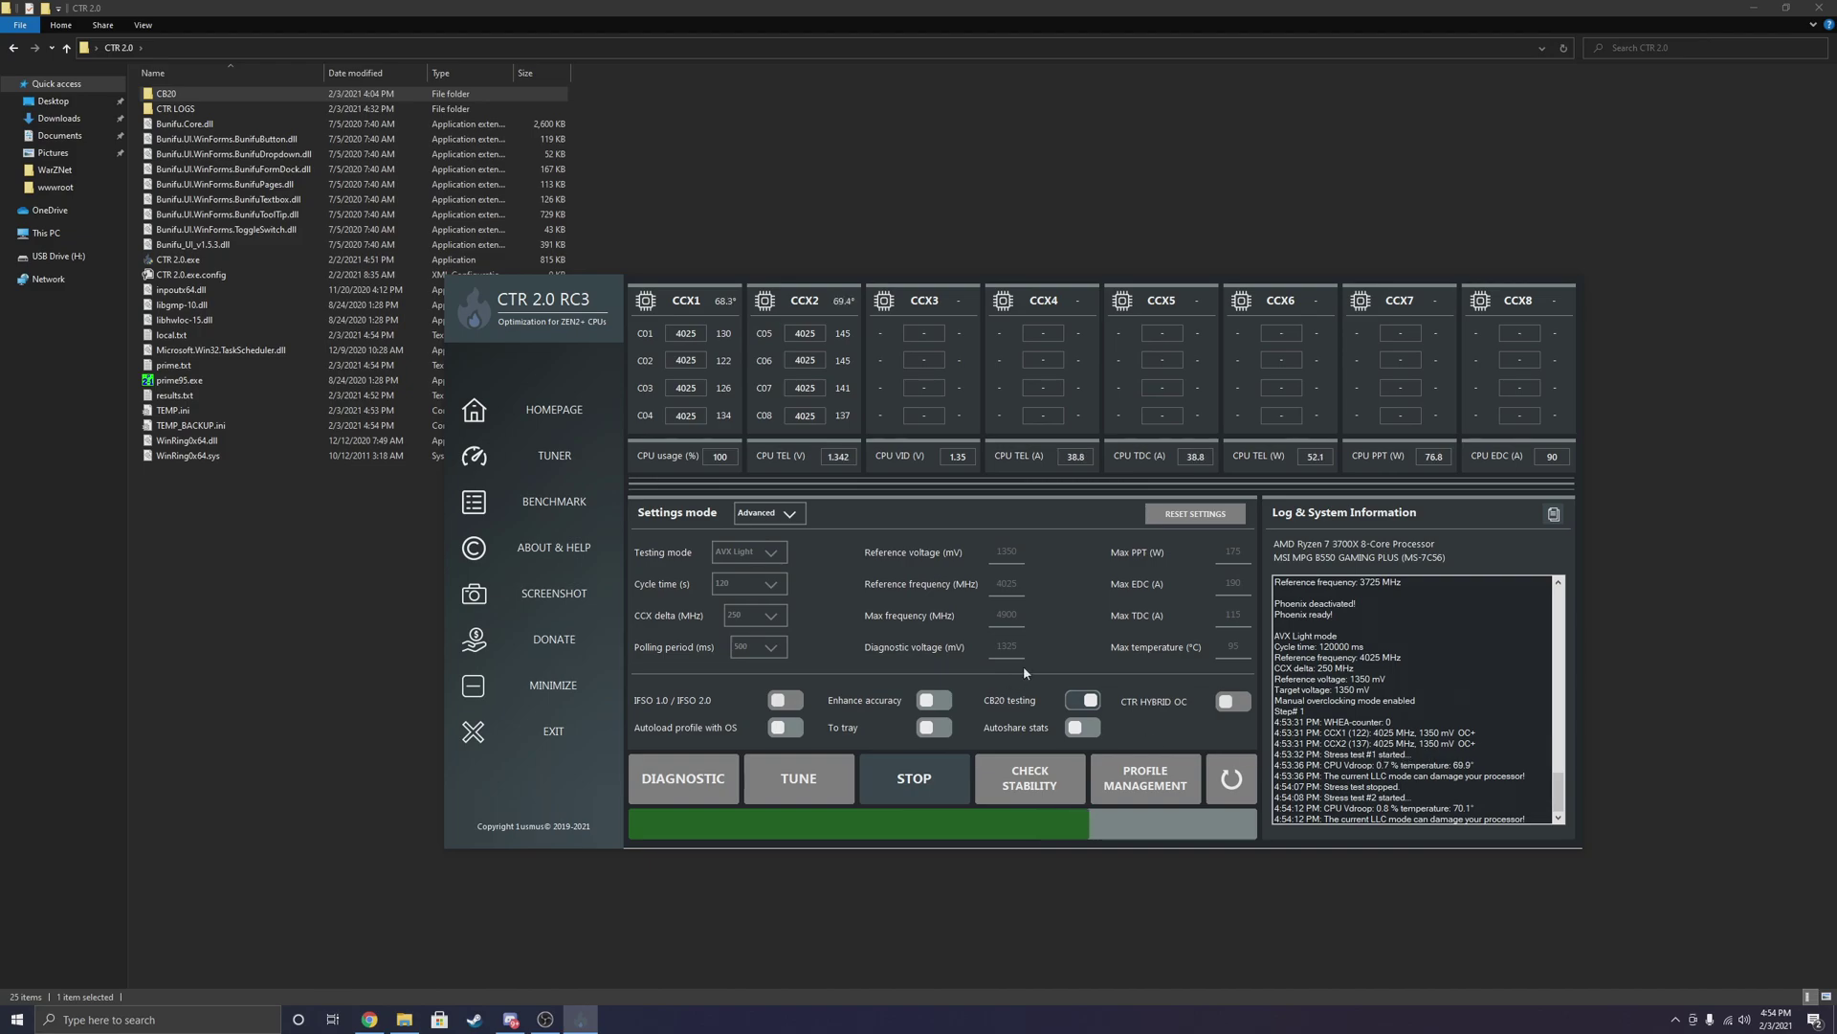
scroll(1445, 694, "up", 1)
scroll(1443, 687, "down", 1)
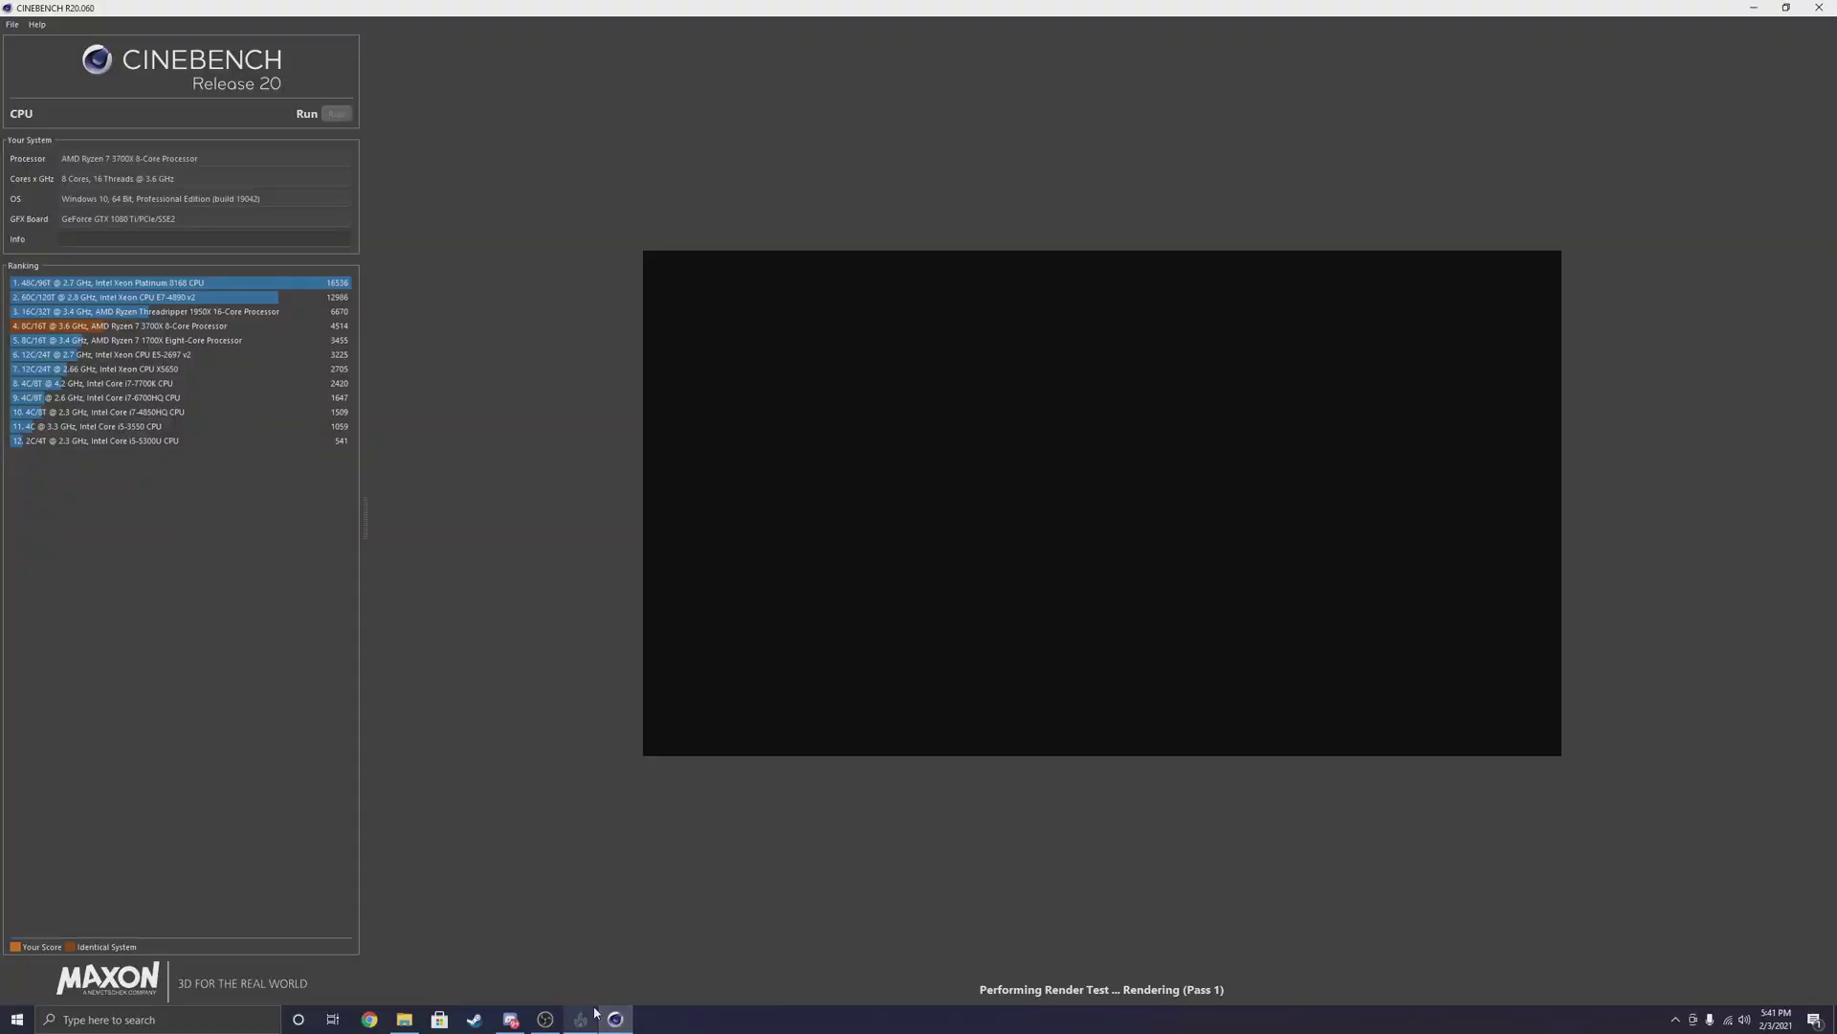
- Move the tuner window to the lower left beside the render and review its Cinebench log
left_click(580, 1014)
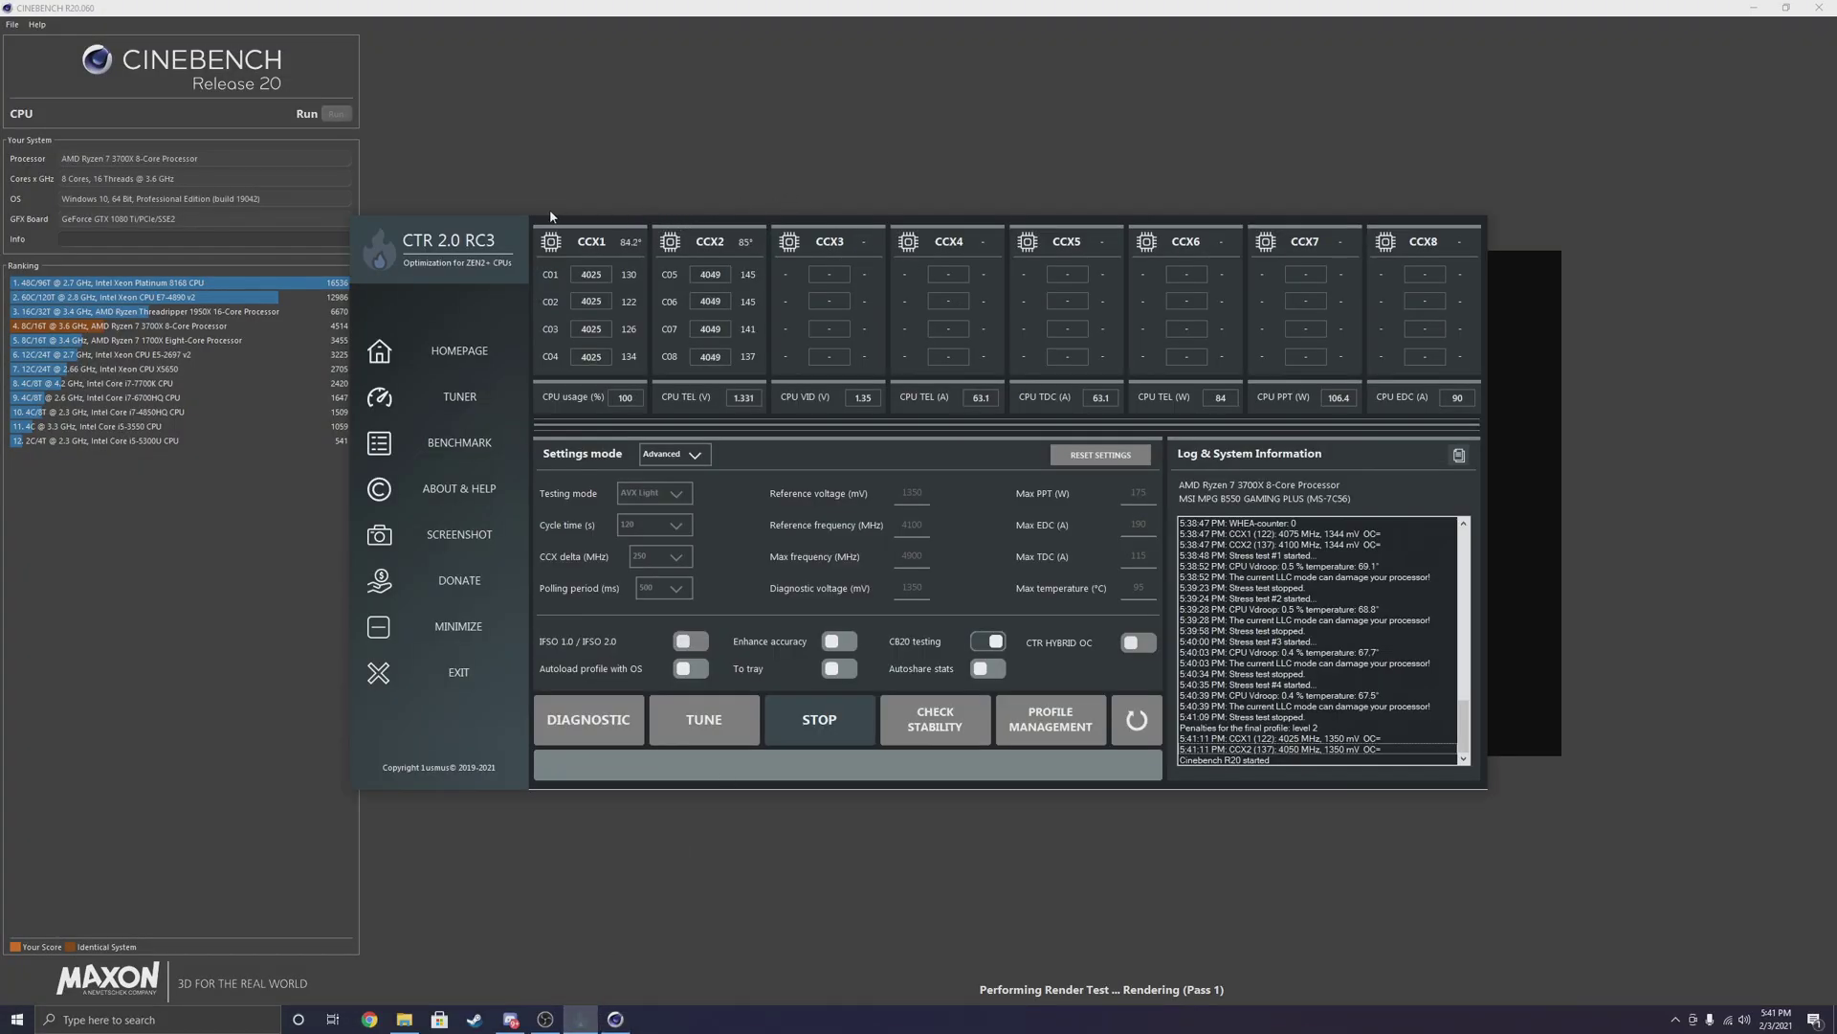
left_click_drag(478, 229, 144, 436)
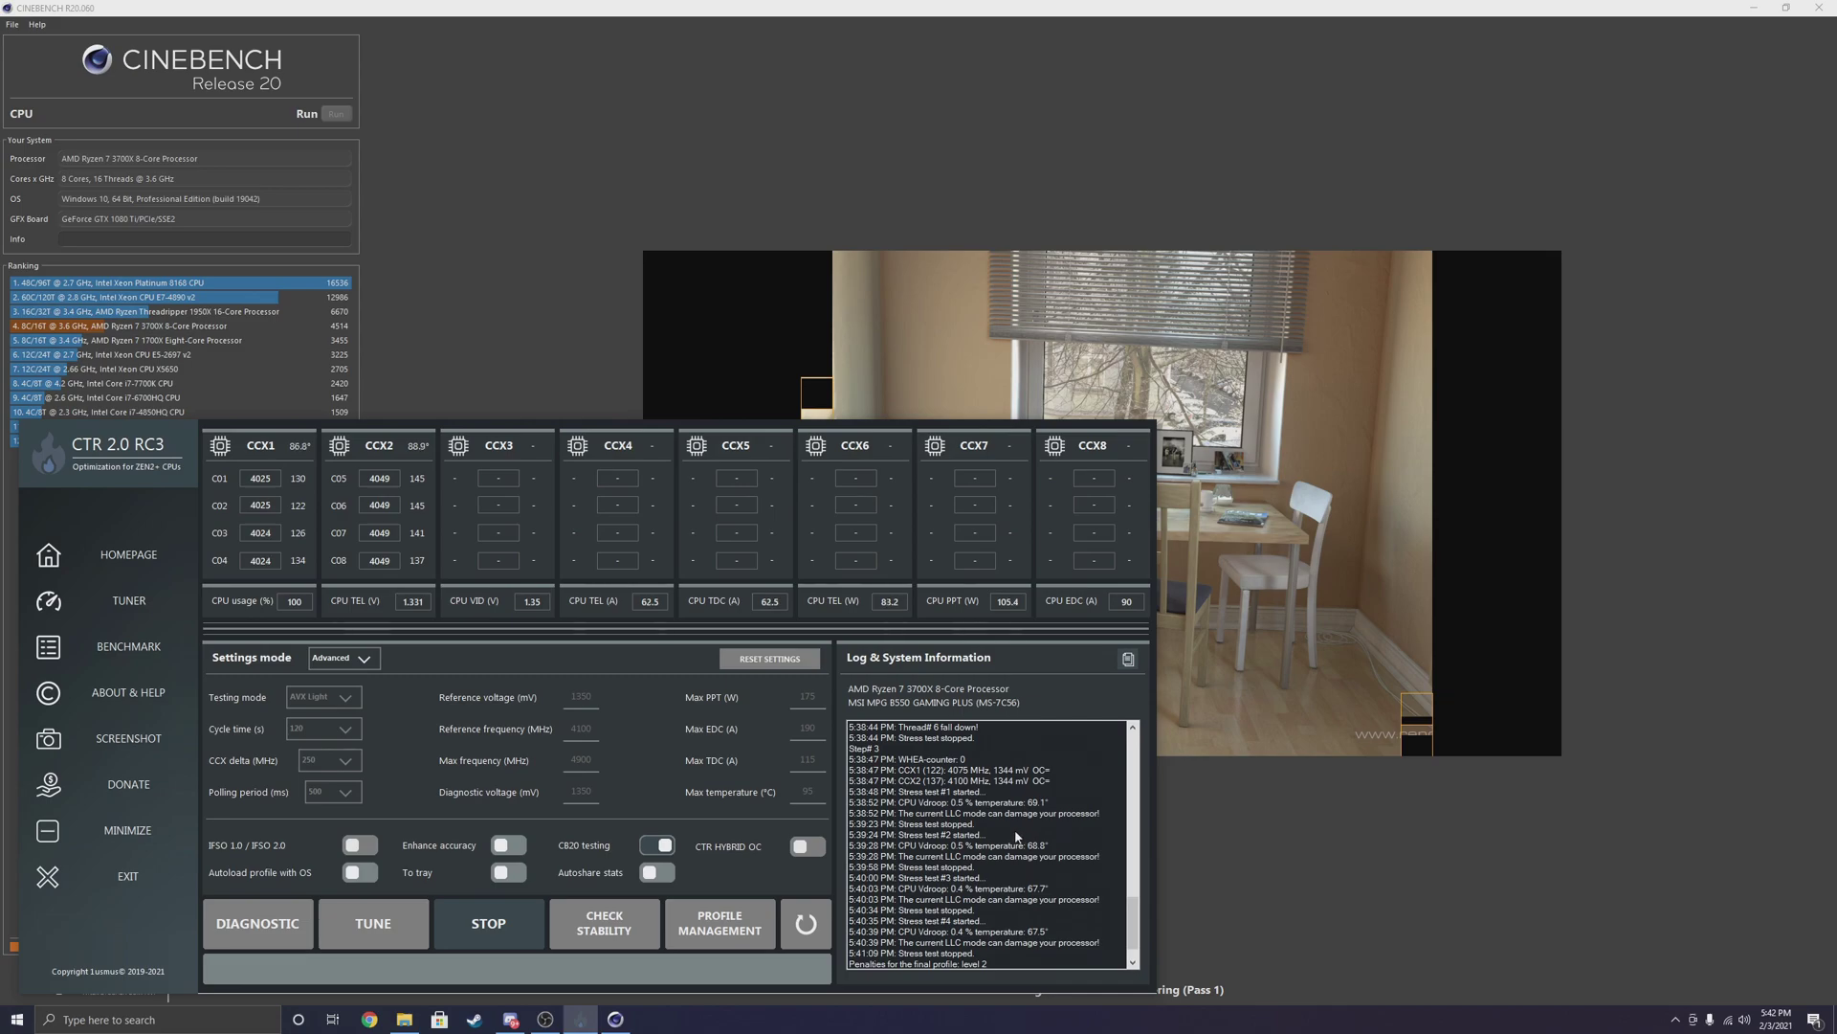
scroll(984, 820, "up", 3)
scroll(984, 820, "up", 1)
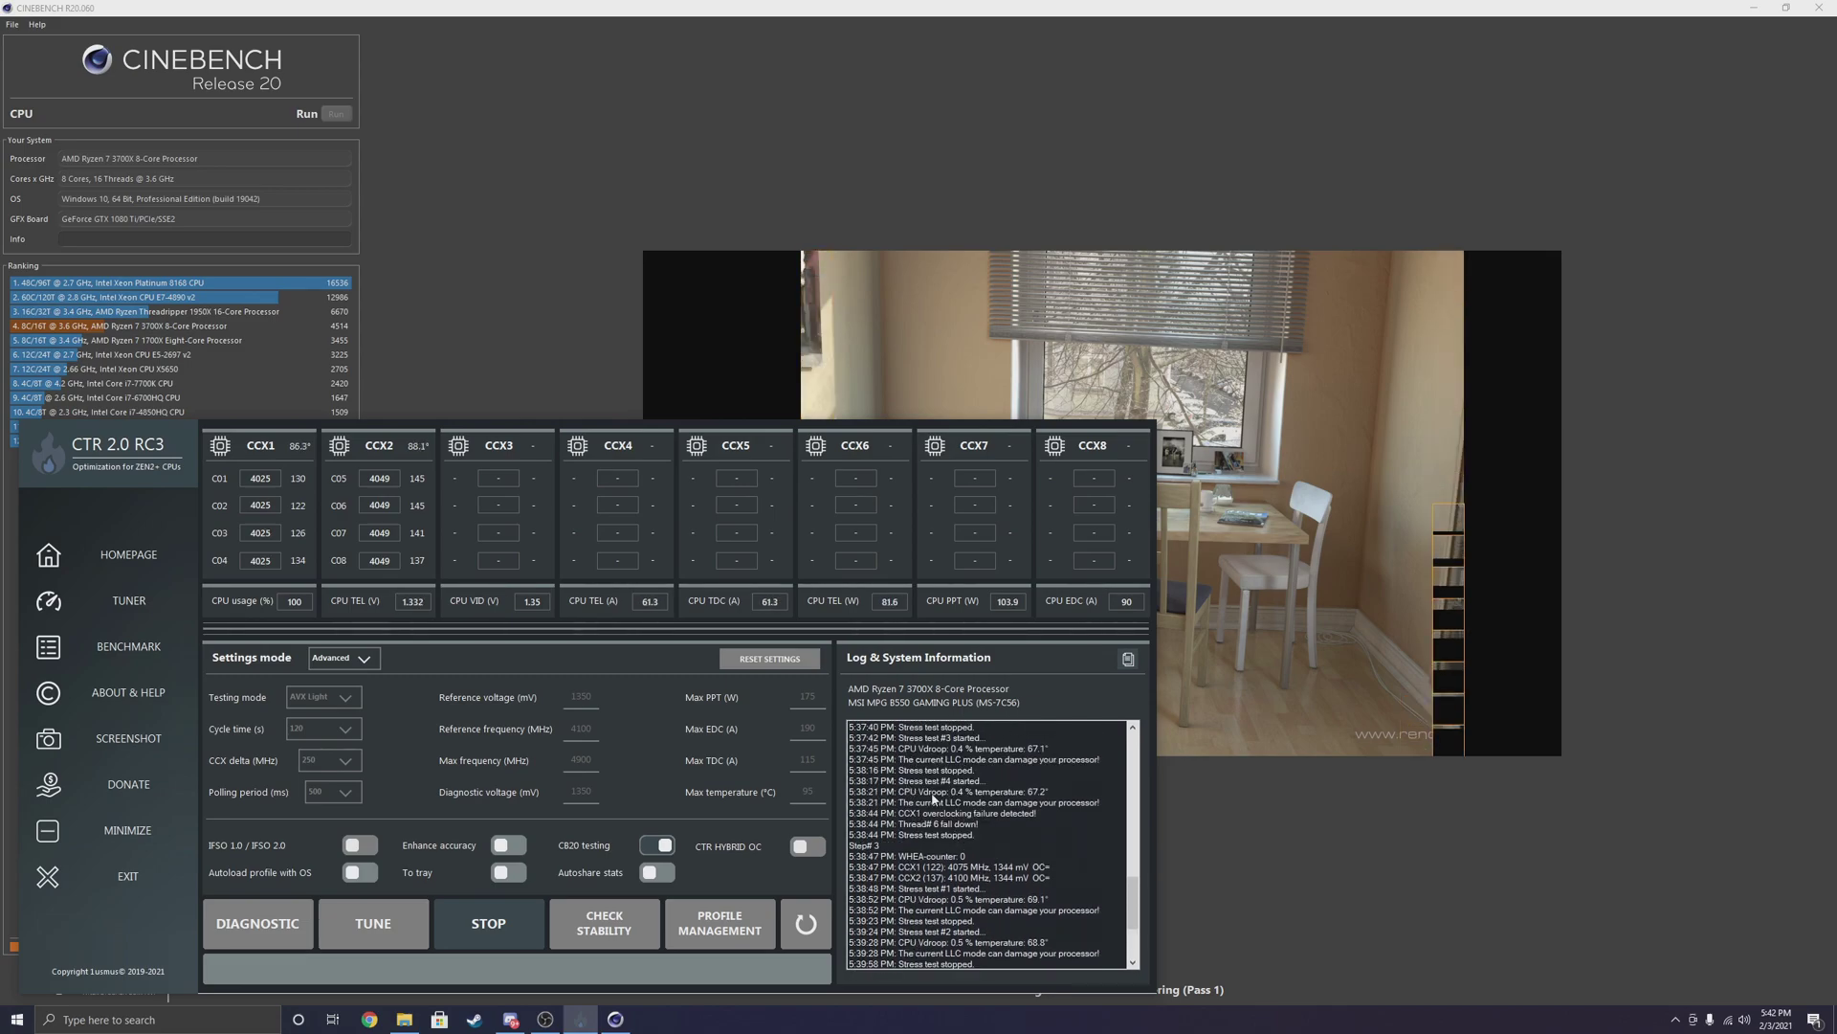
scroll(945, 813, "down", 2)
scroll(944, 797, "down", 2)
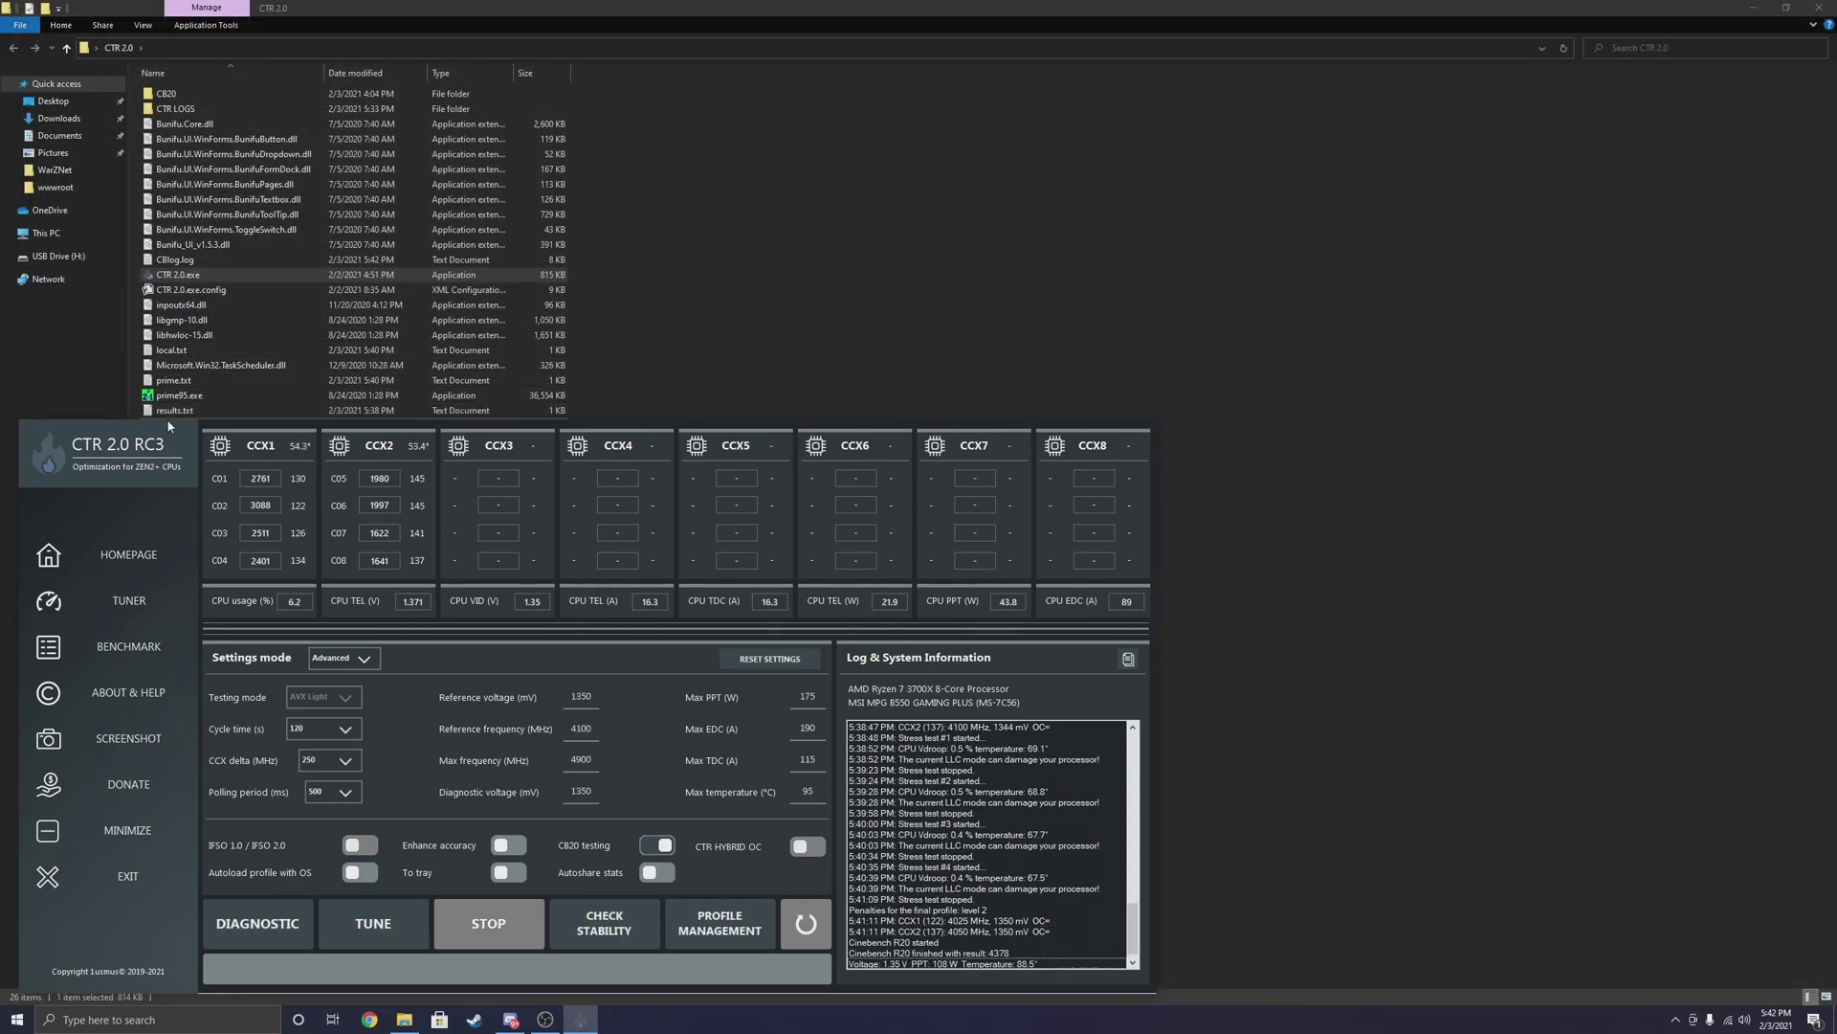
- Compare tuned and default Cinebench R20 results: 4378 at 1.35 V versus 4244 at 1.248 V
left_click_drag(168, 426, 590, 307)
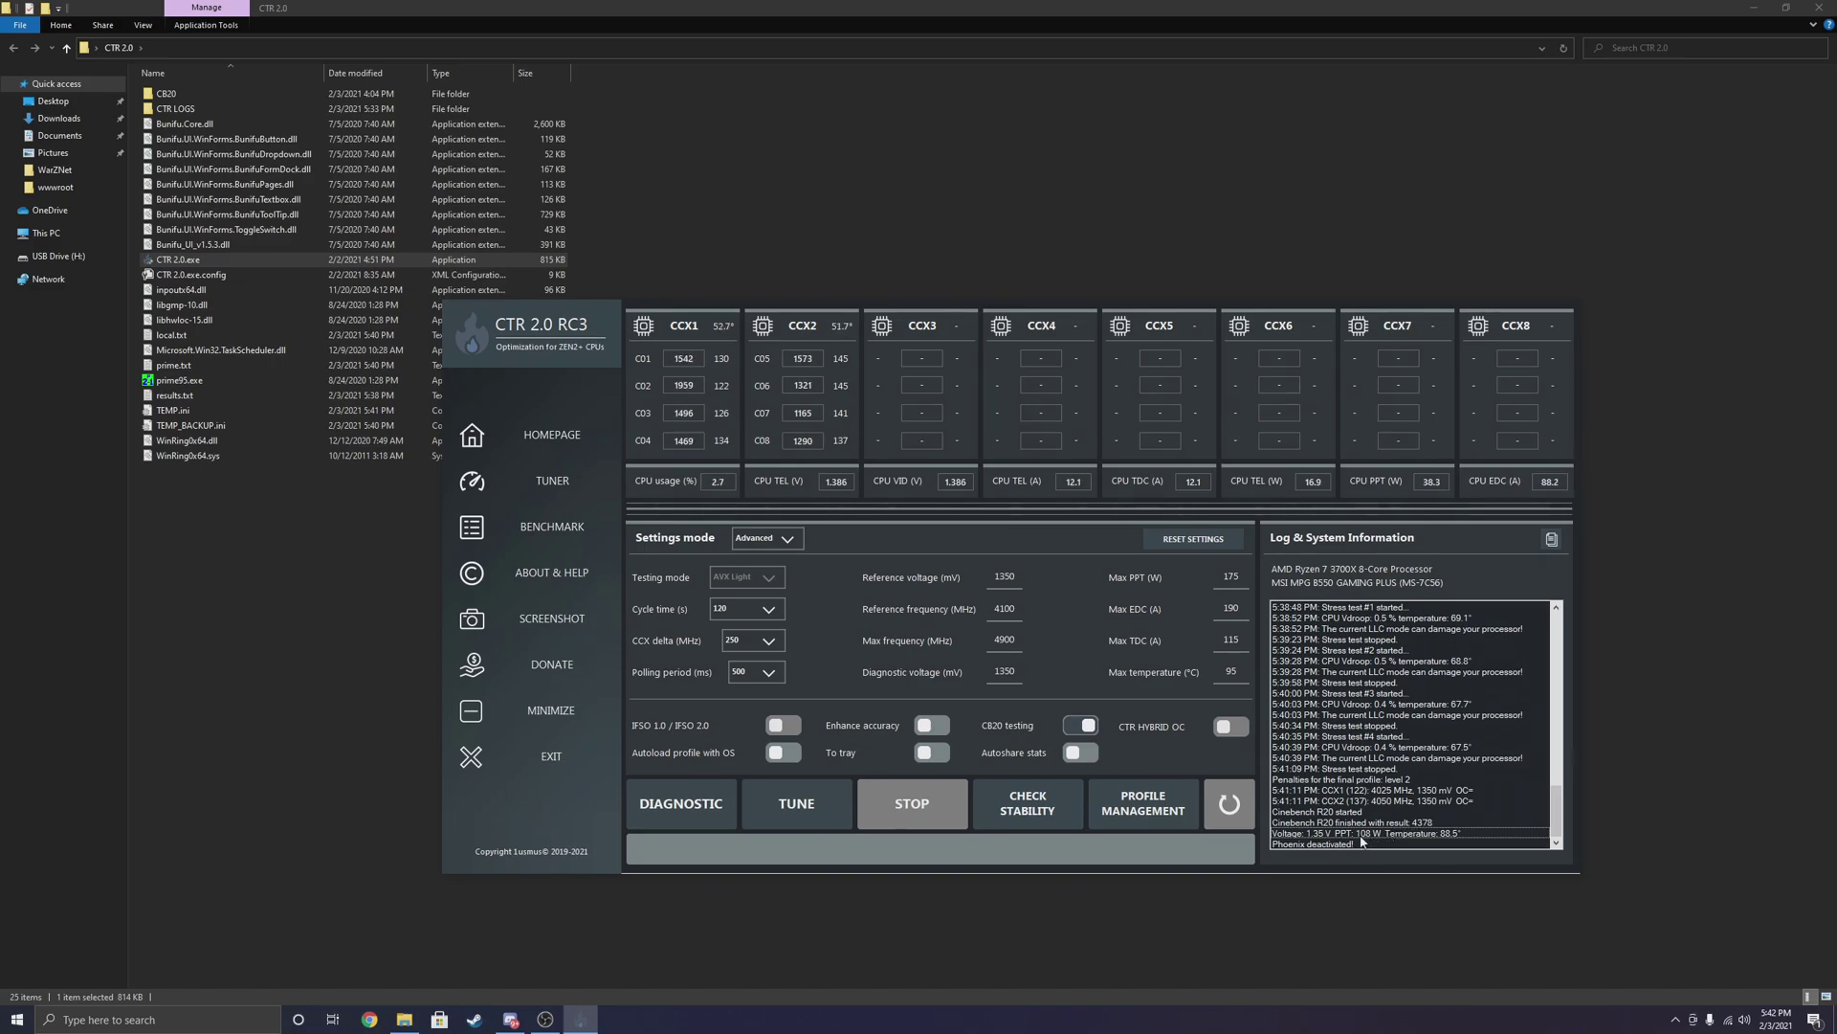
scroll(1355, 819, "up", 1)
scroll(1349, 811, "down", 1)
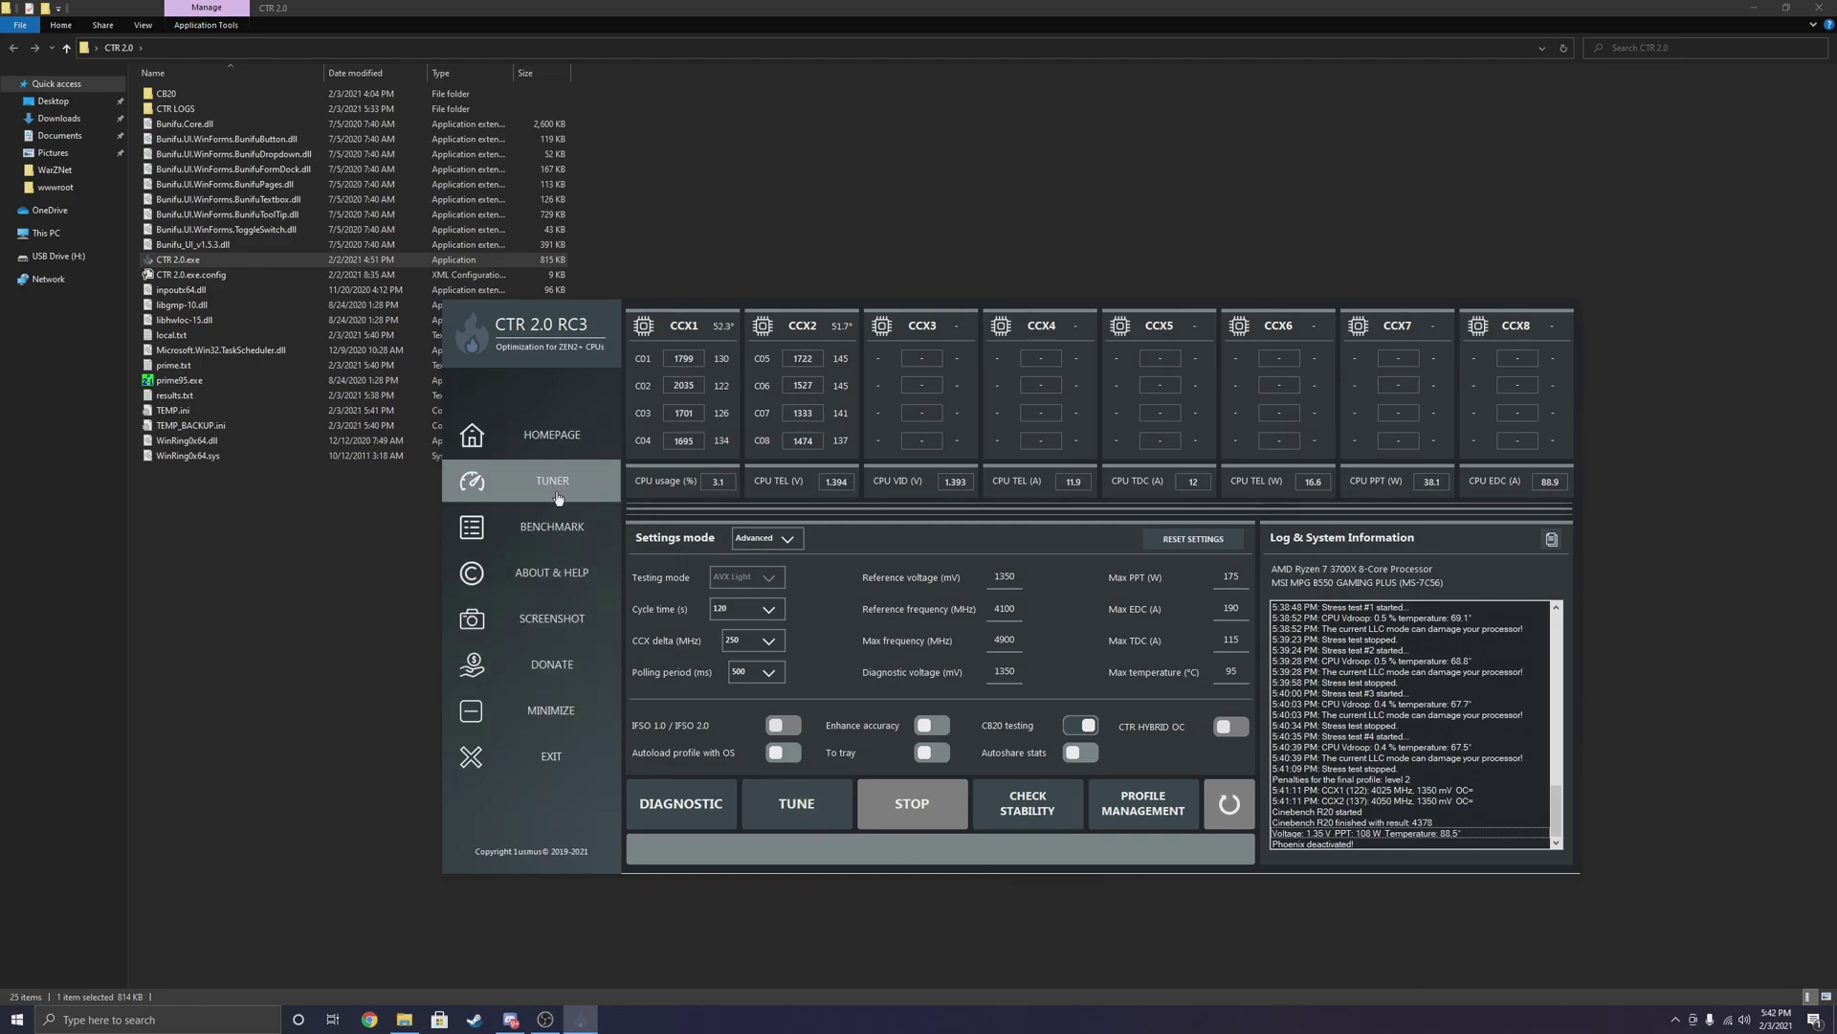
left_click(582, 533)
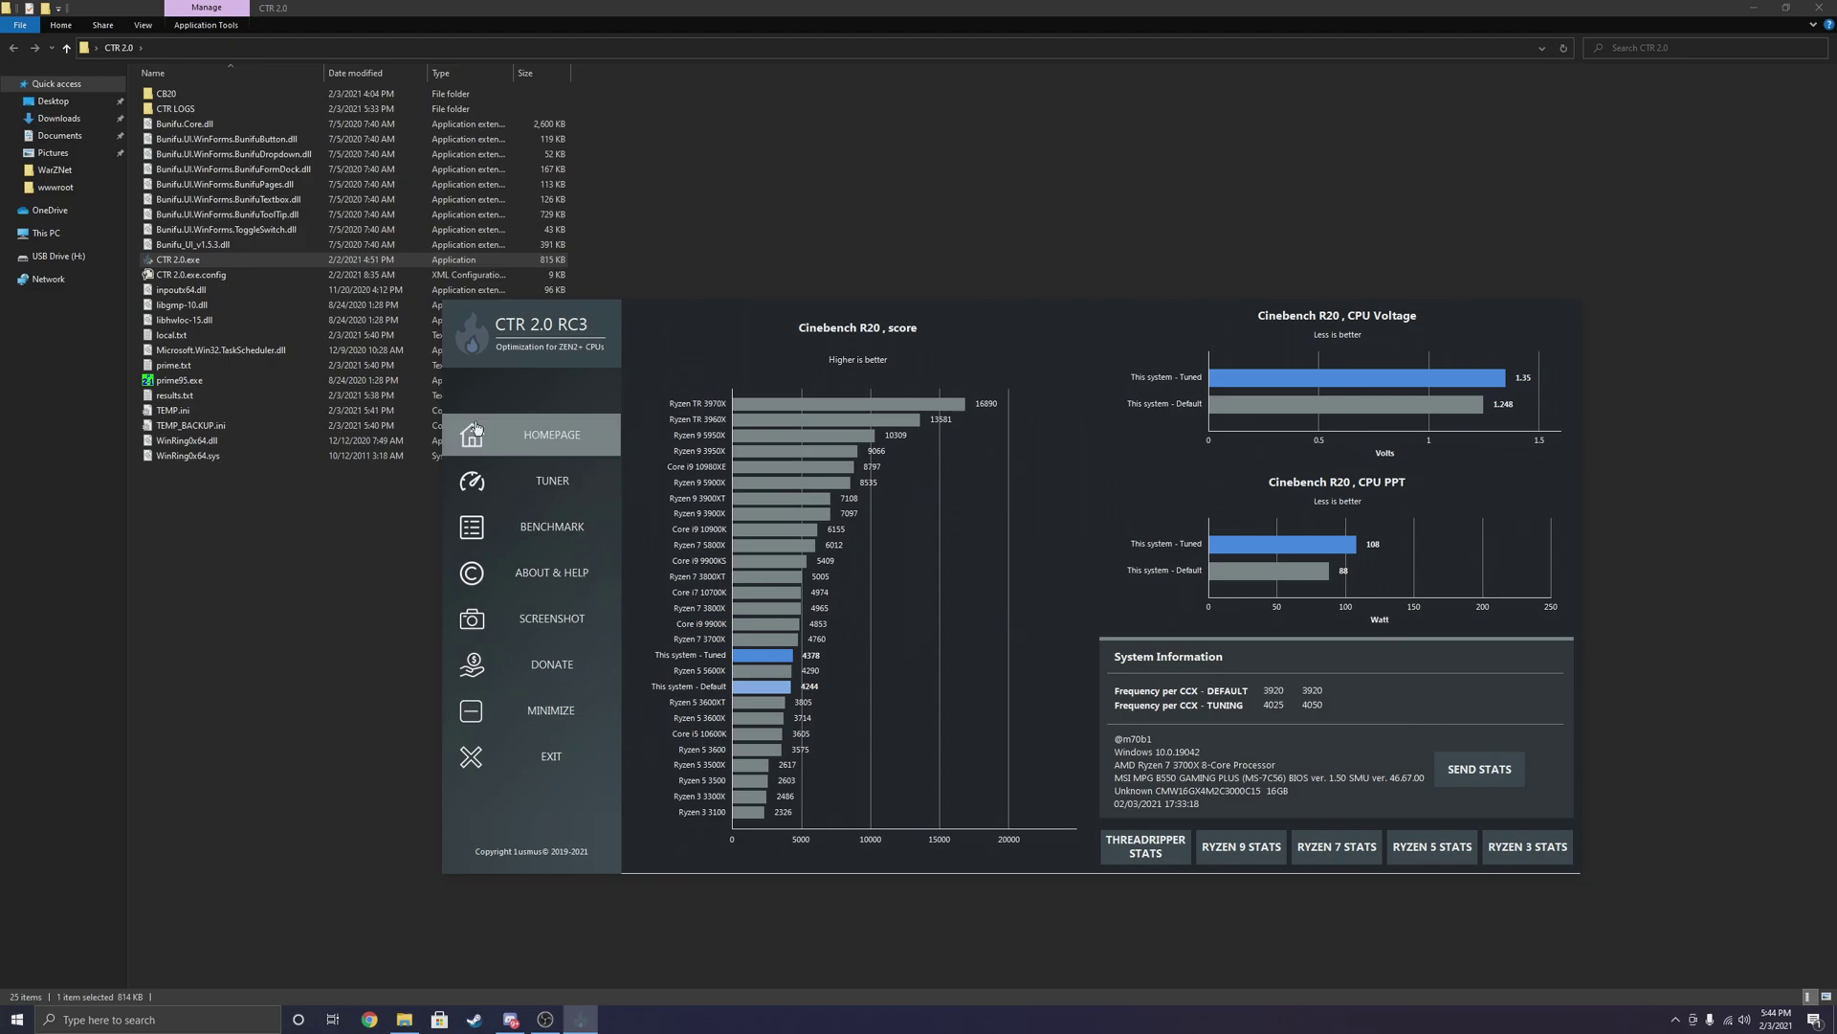
- Show the P0, P1 and P2 profiles, with P1 and P2 still empty
left_click(541, 480)
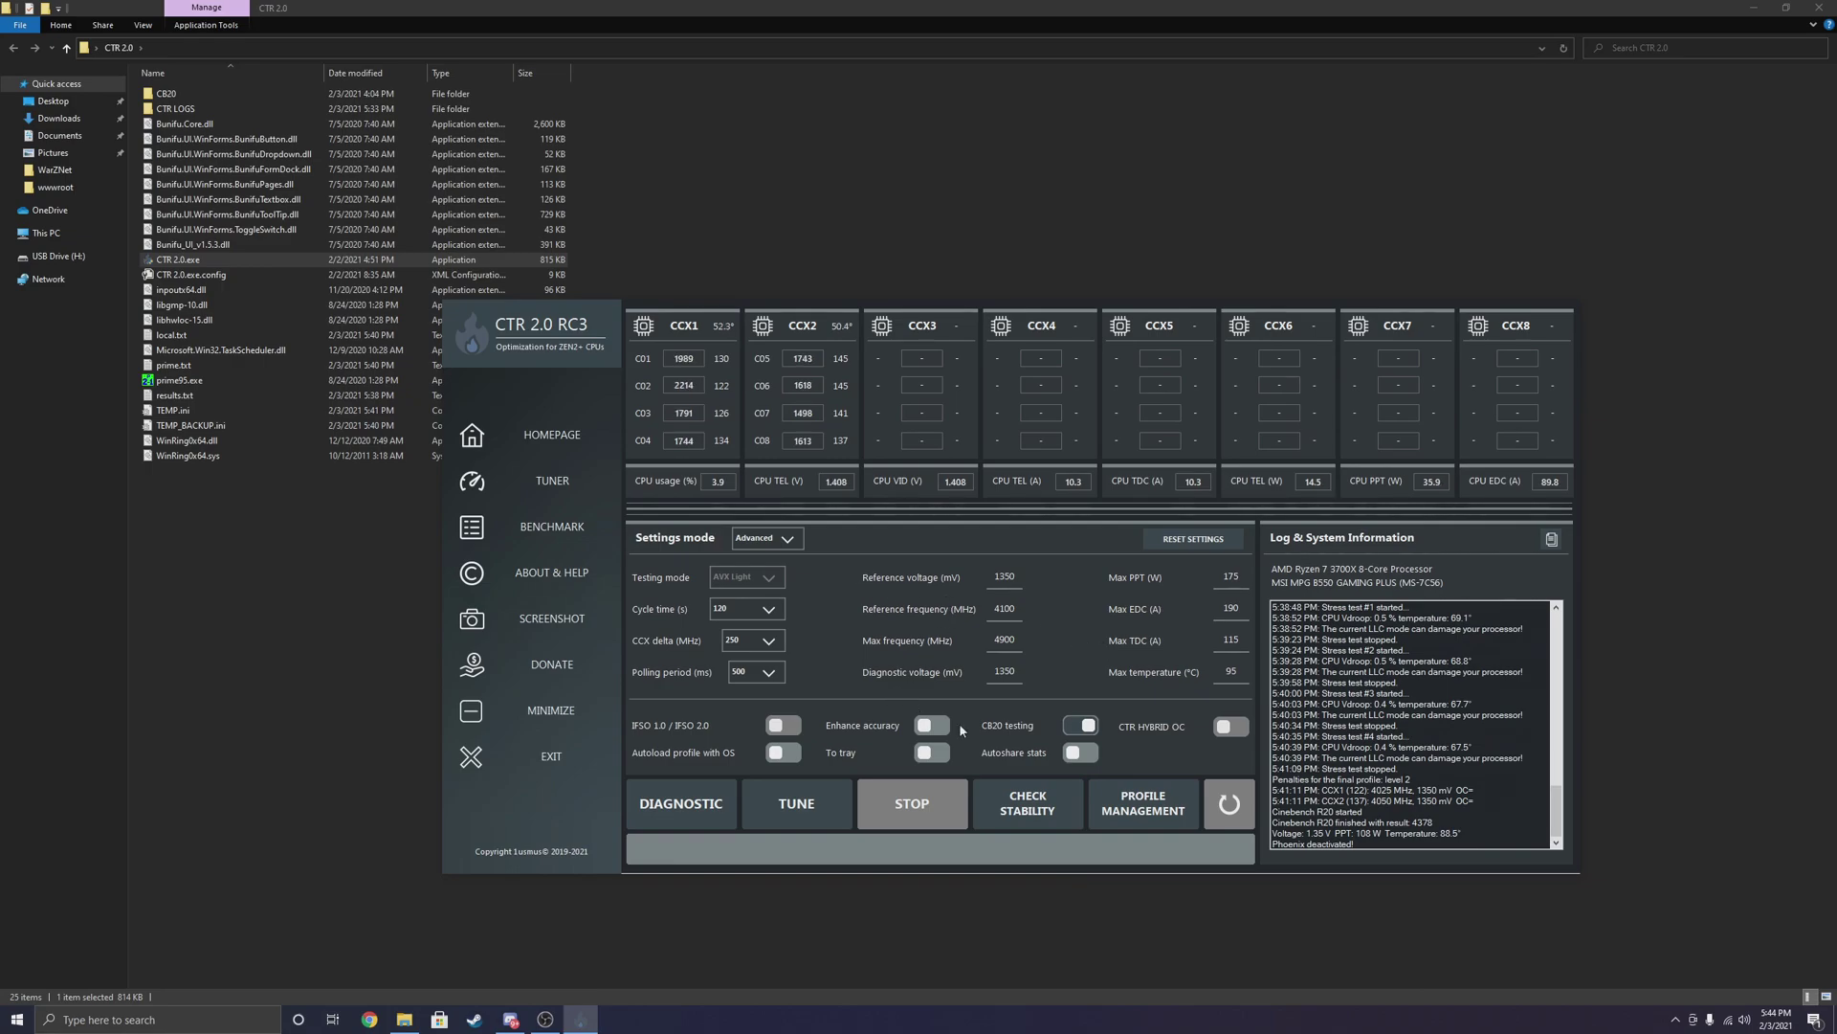
left_click(1118, 802)
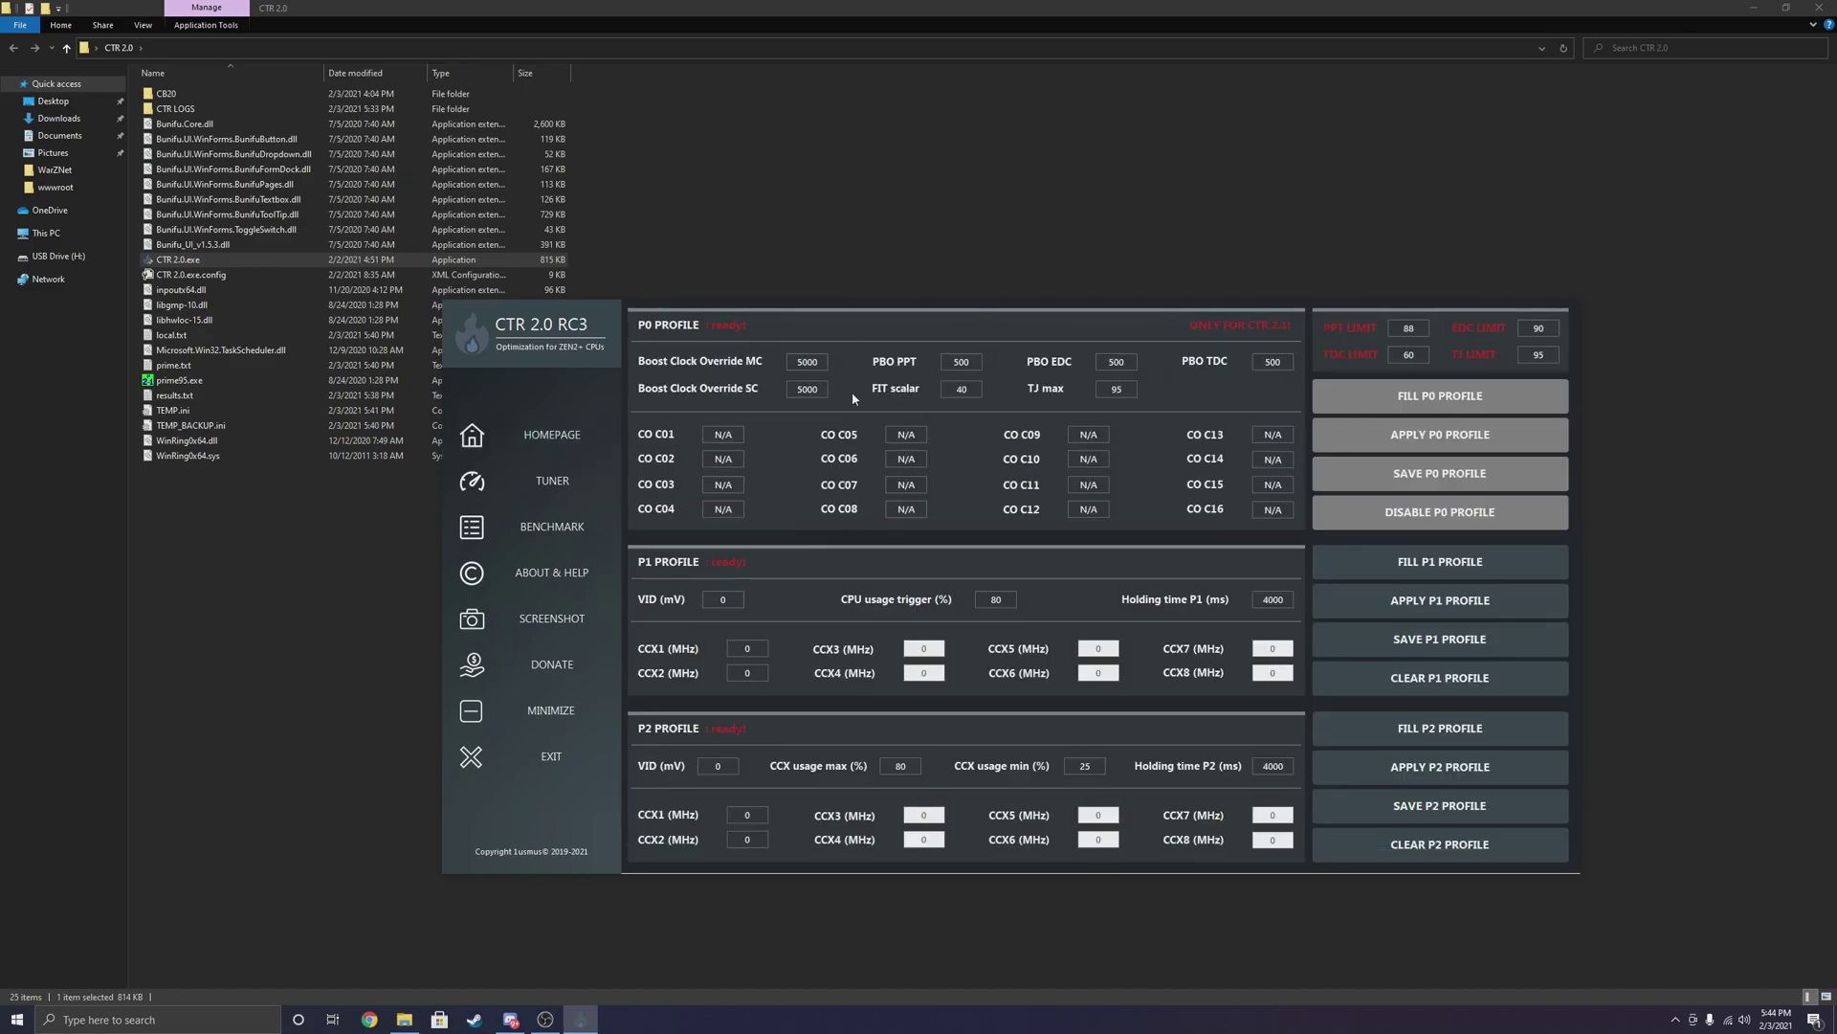
- Fill P1 with 1350 mV, CCX1 4025 MHz and CCX2 4050 MHz, and apply it
left_click(1433, 576)
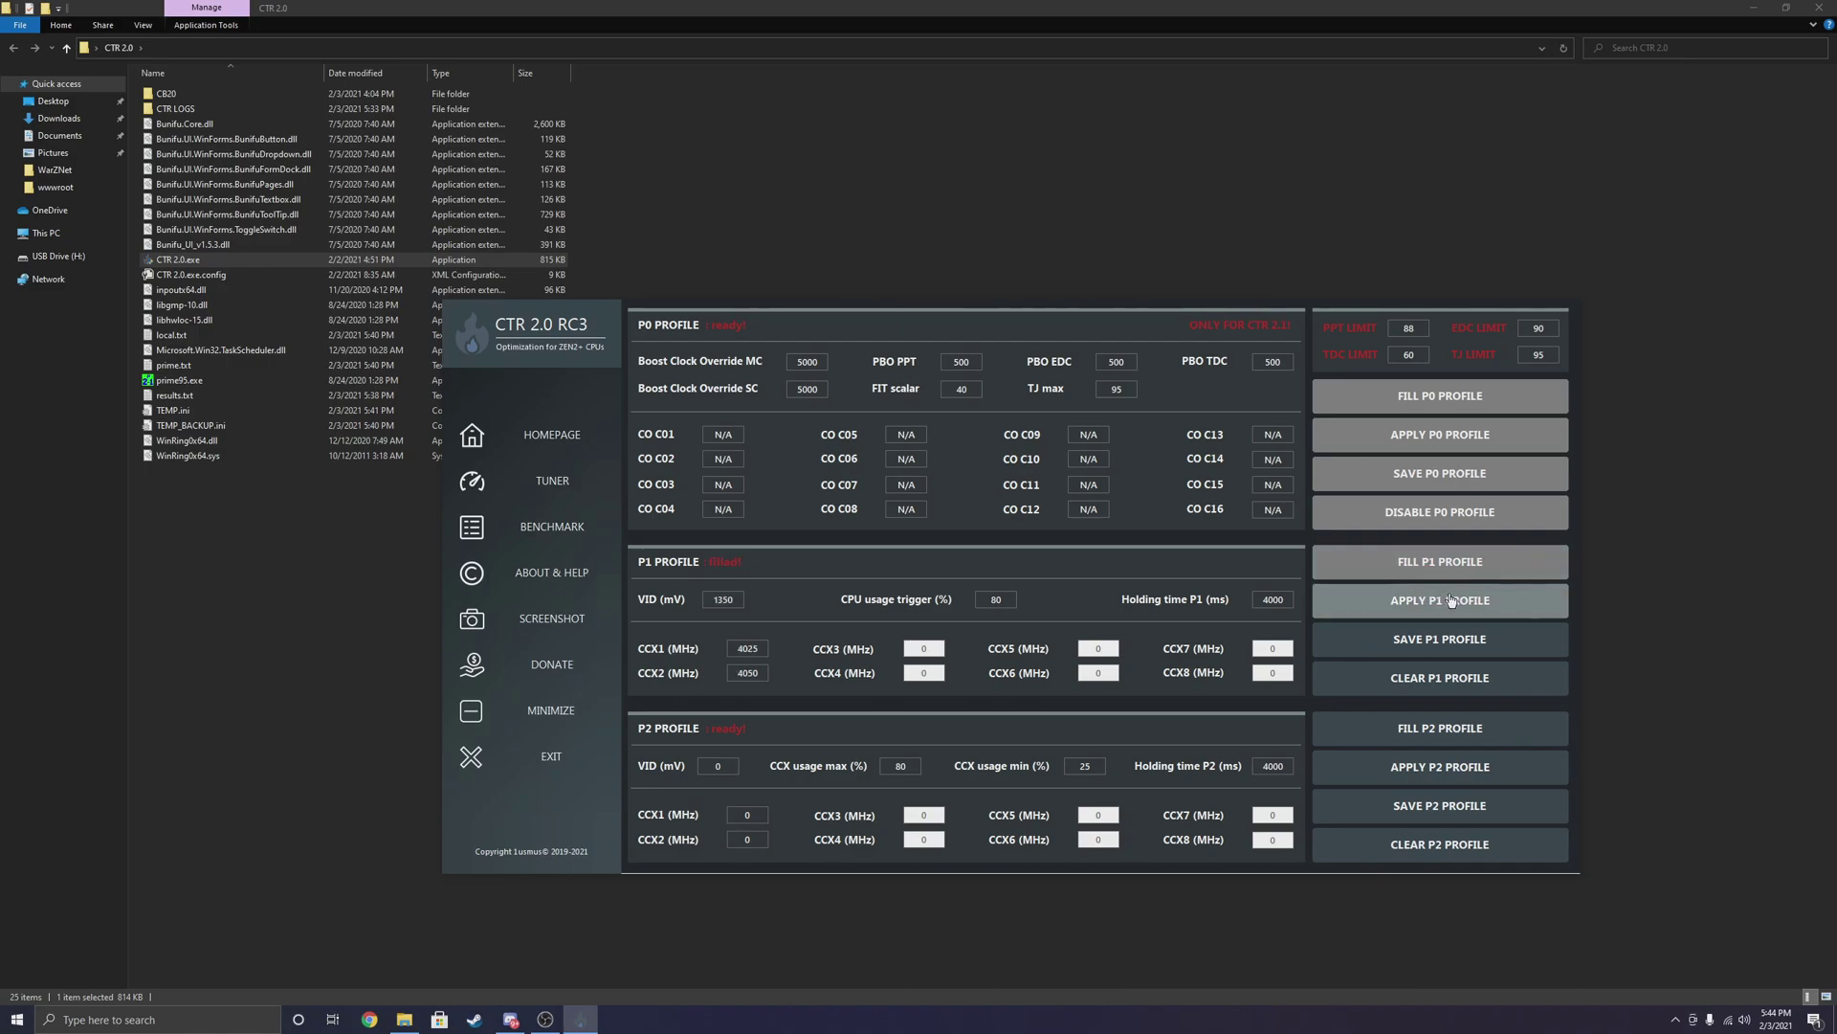
left_click(1449, 600)
left_click(552, 480)
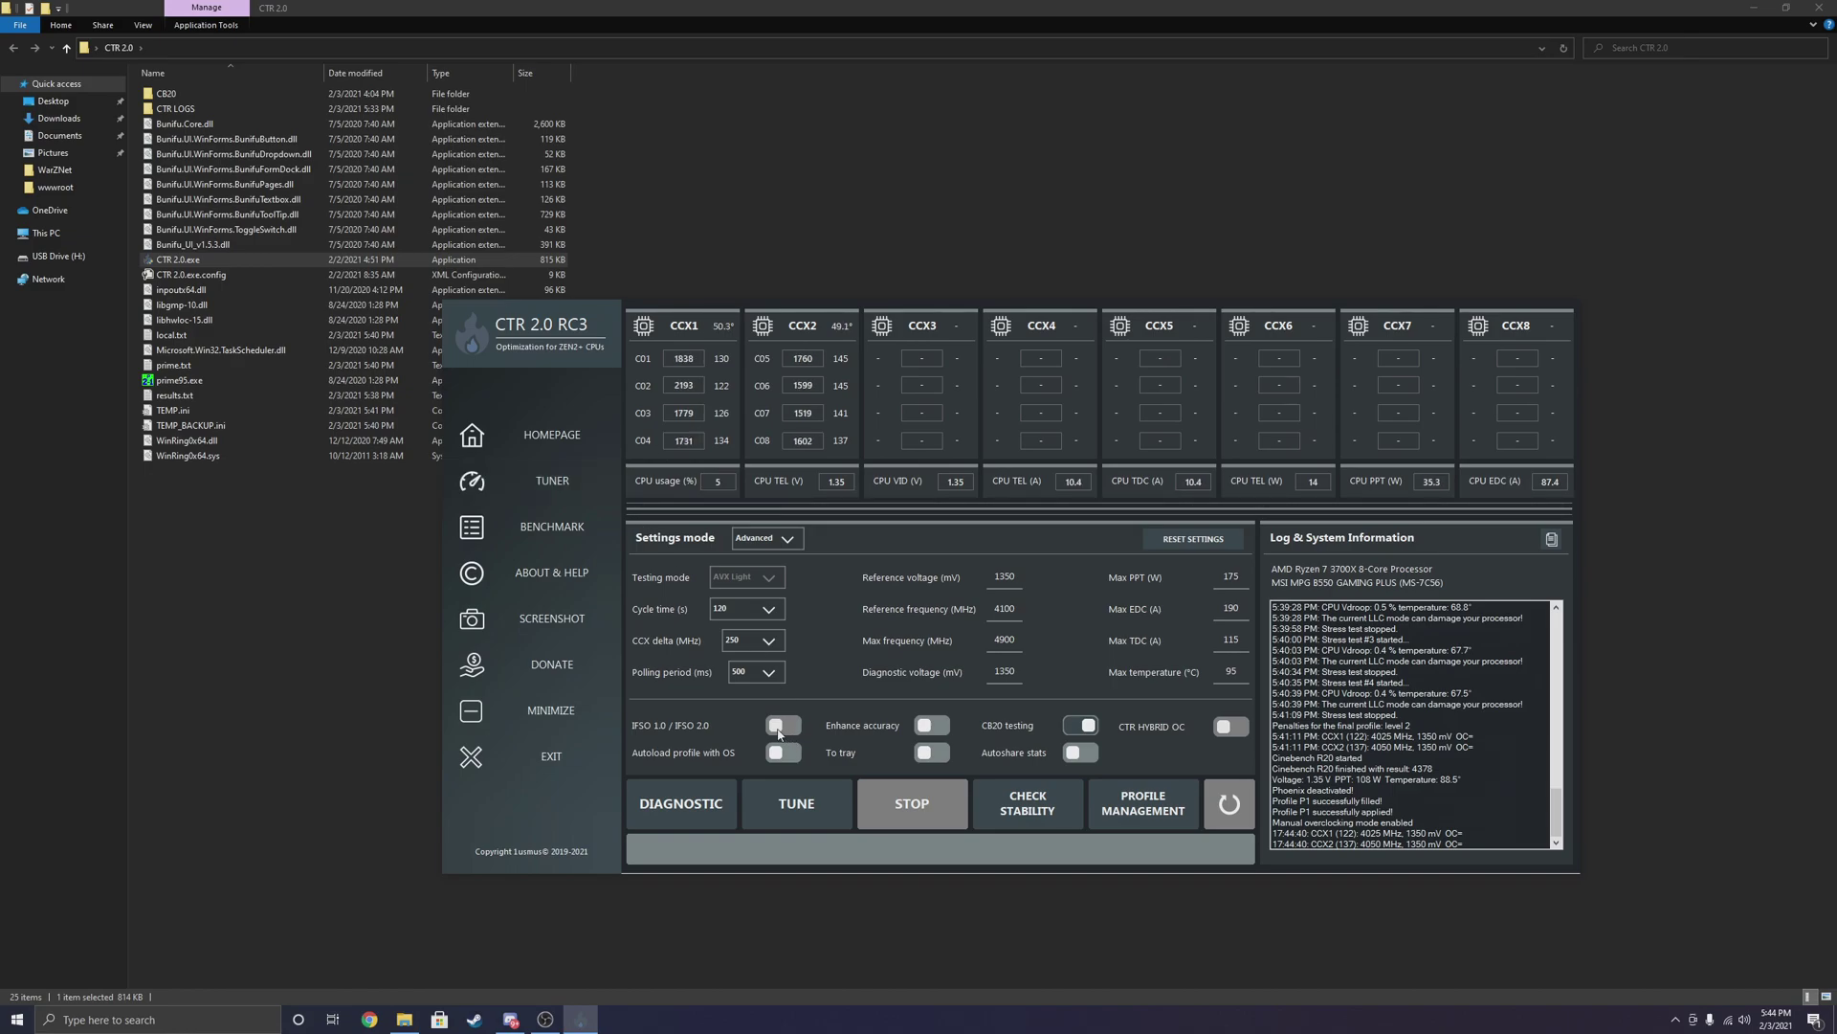
- Confirm P1 is still applied, then enable Autoload profile with OS and To tray
left_click(1116, 794)
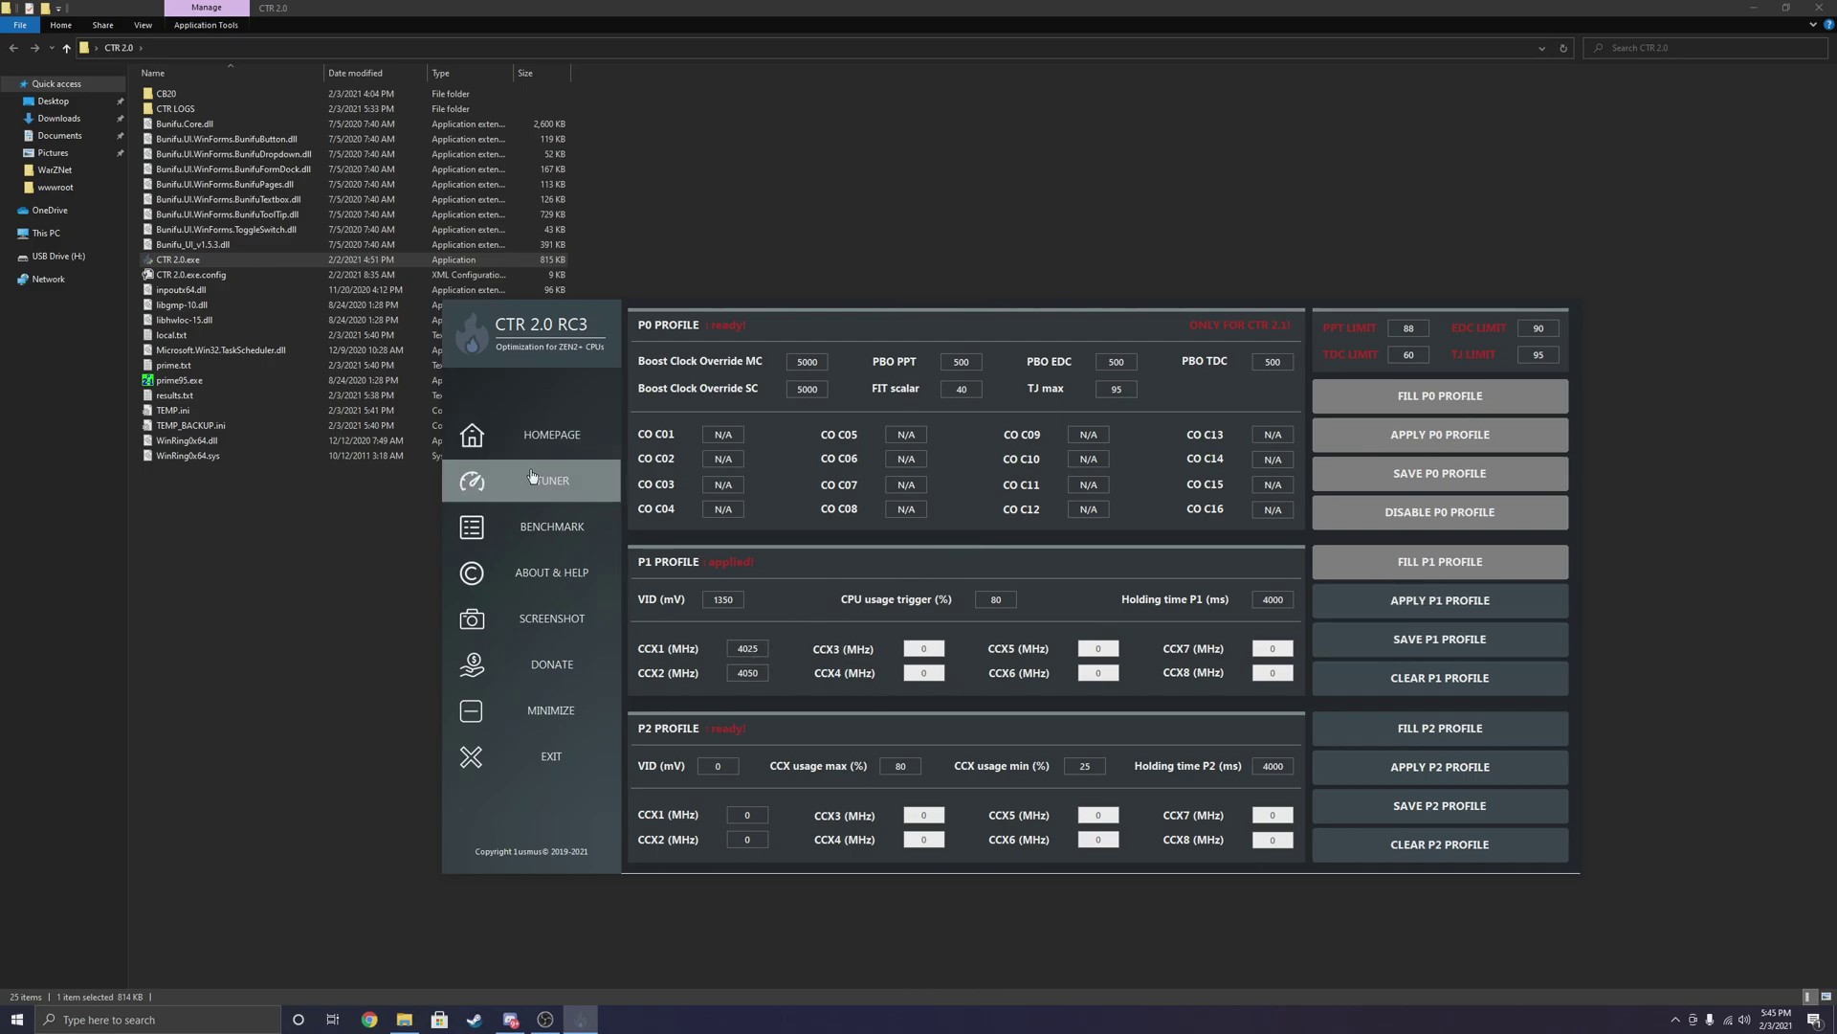
left_click(585, 470)
left_click(777, 753)
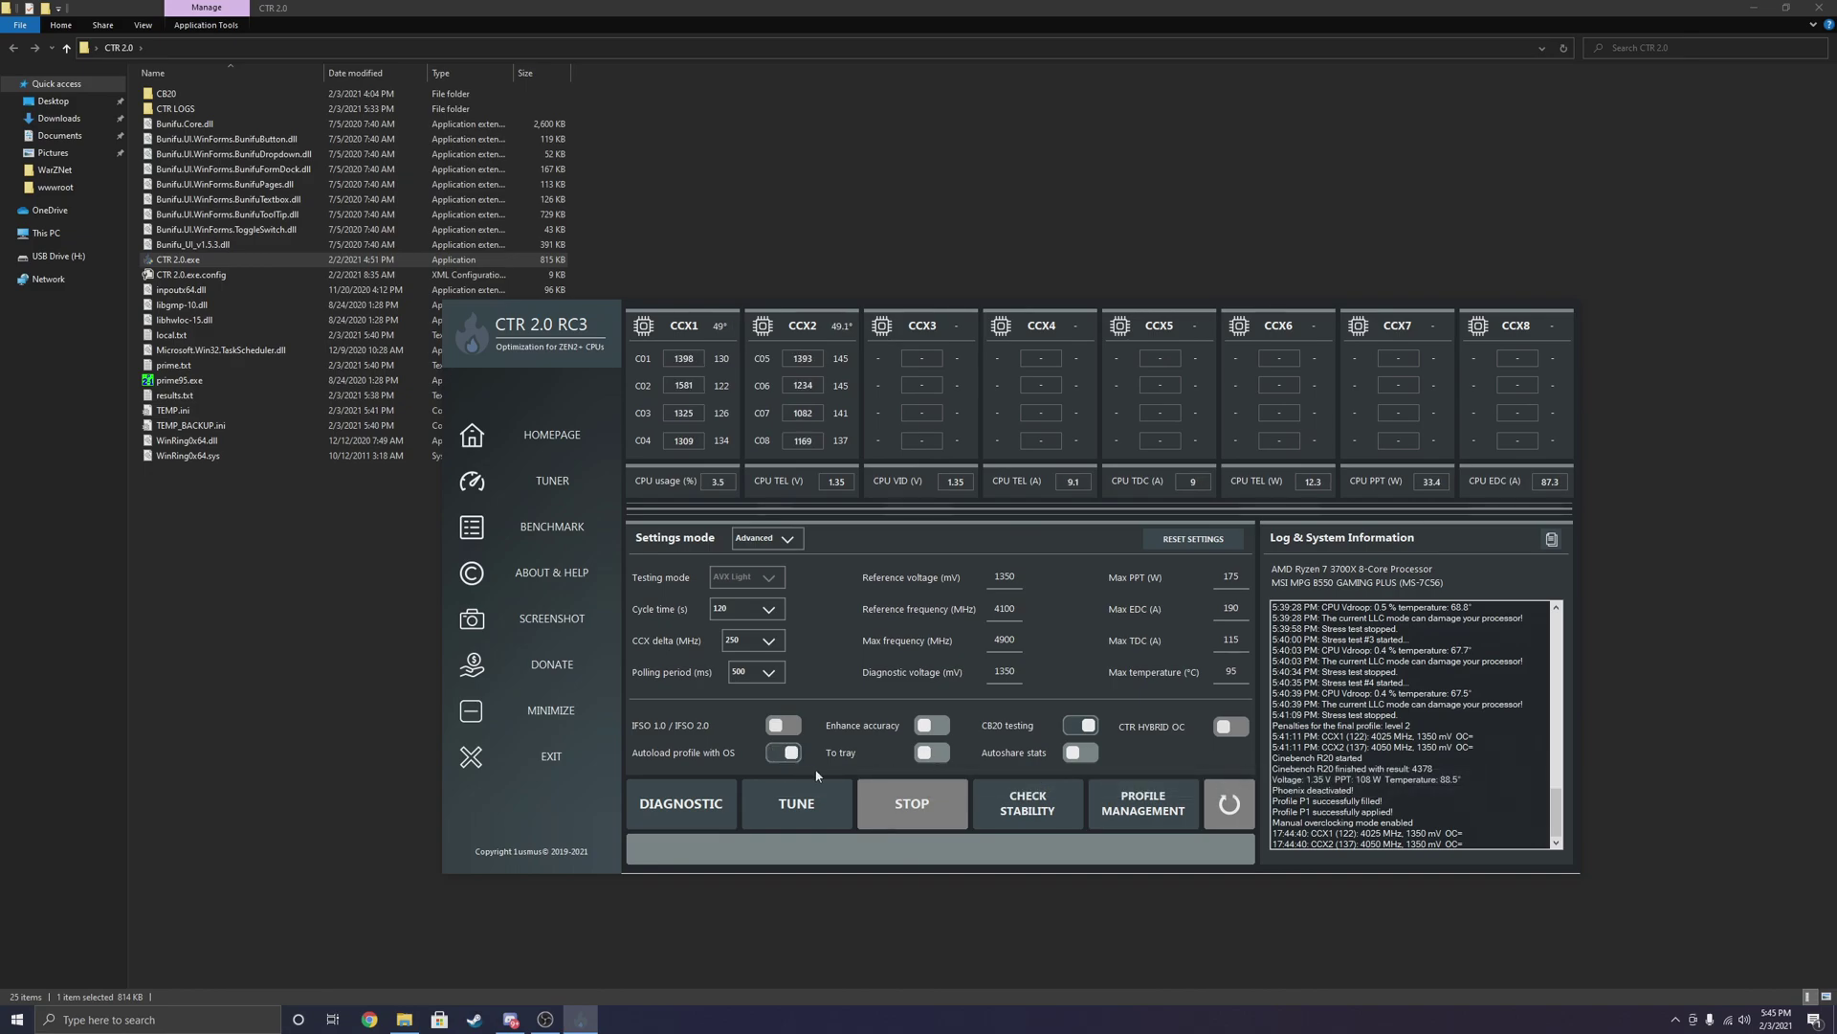
left_click(944, 756)
scroll(1413, 711, "up", 2)
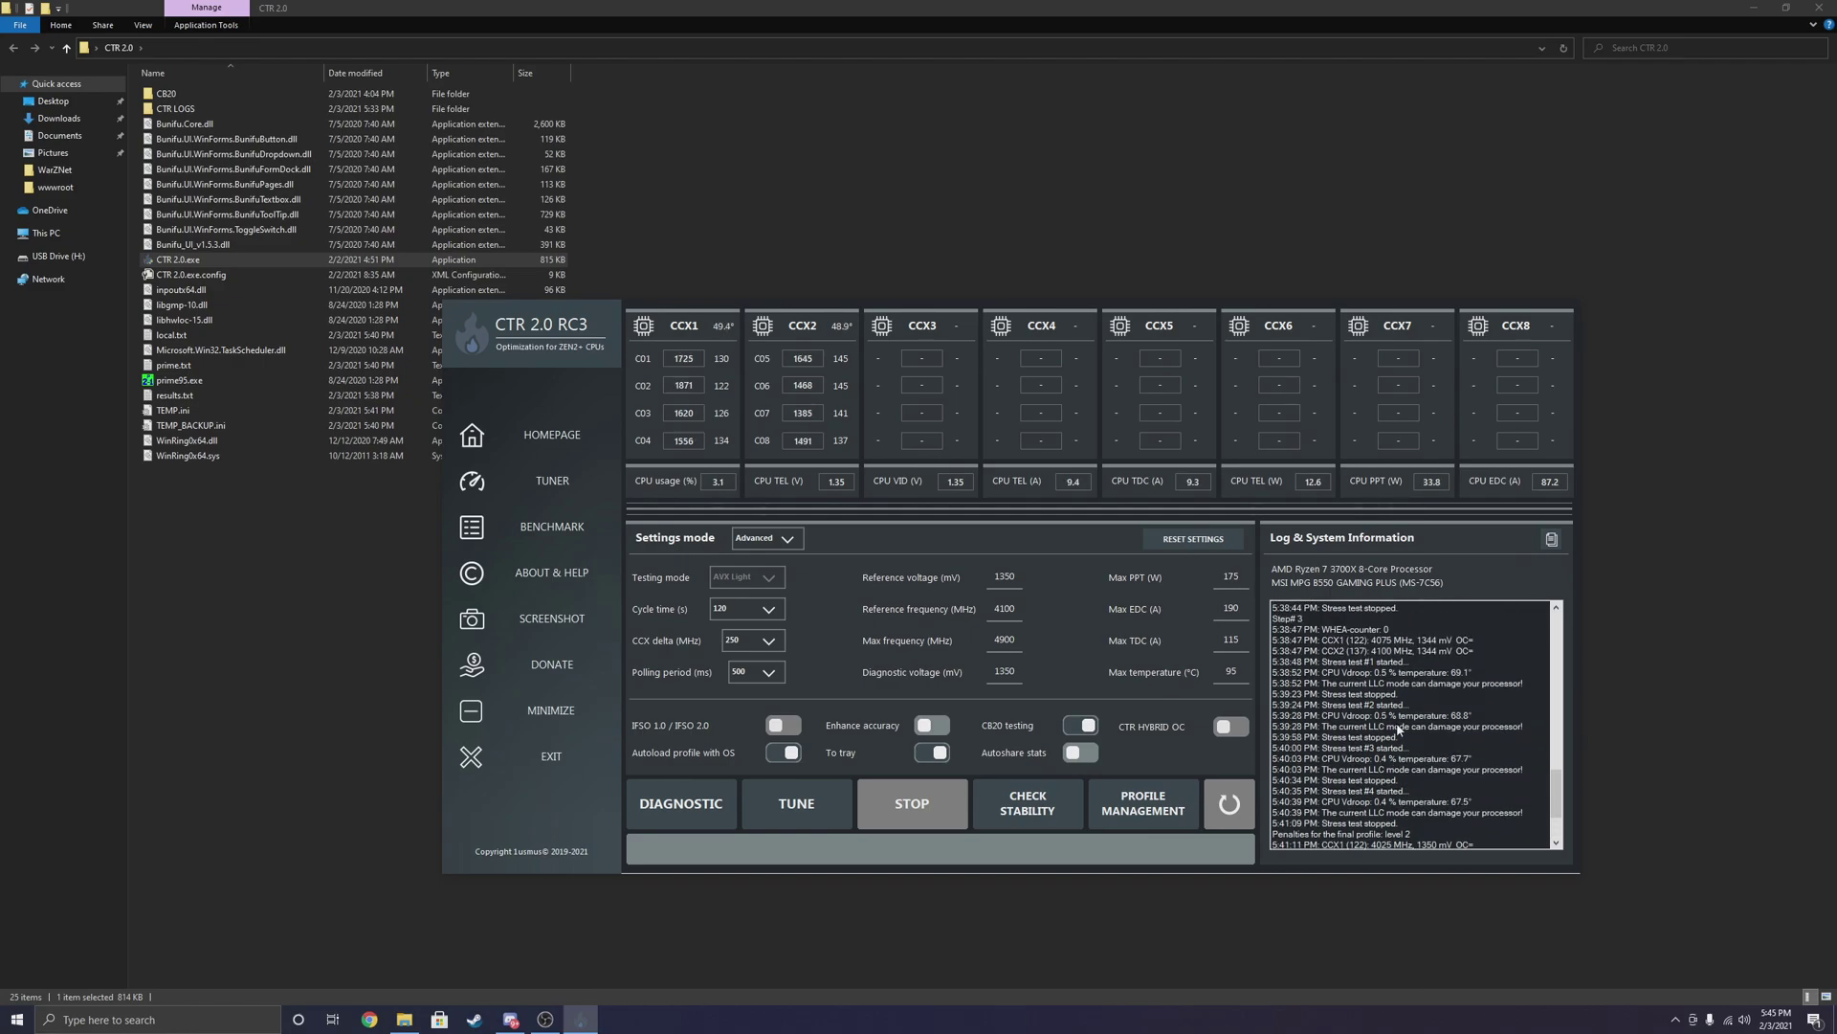
scroll(1414, 711, "down", 2)
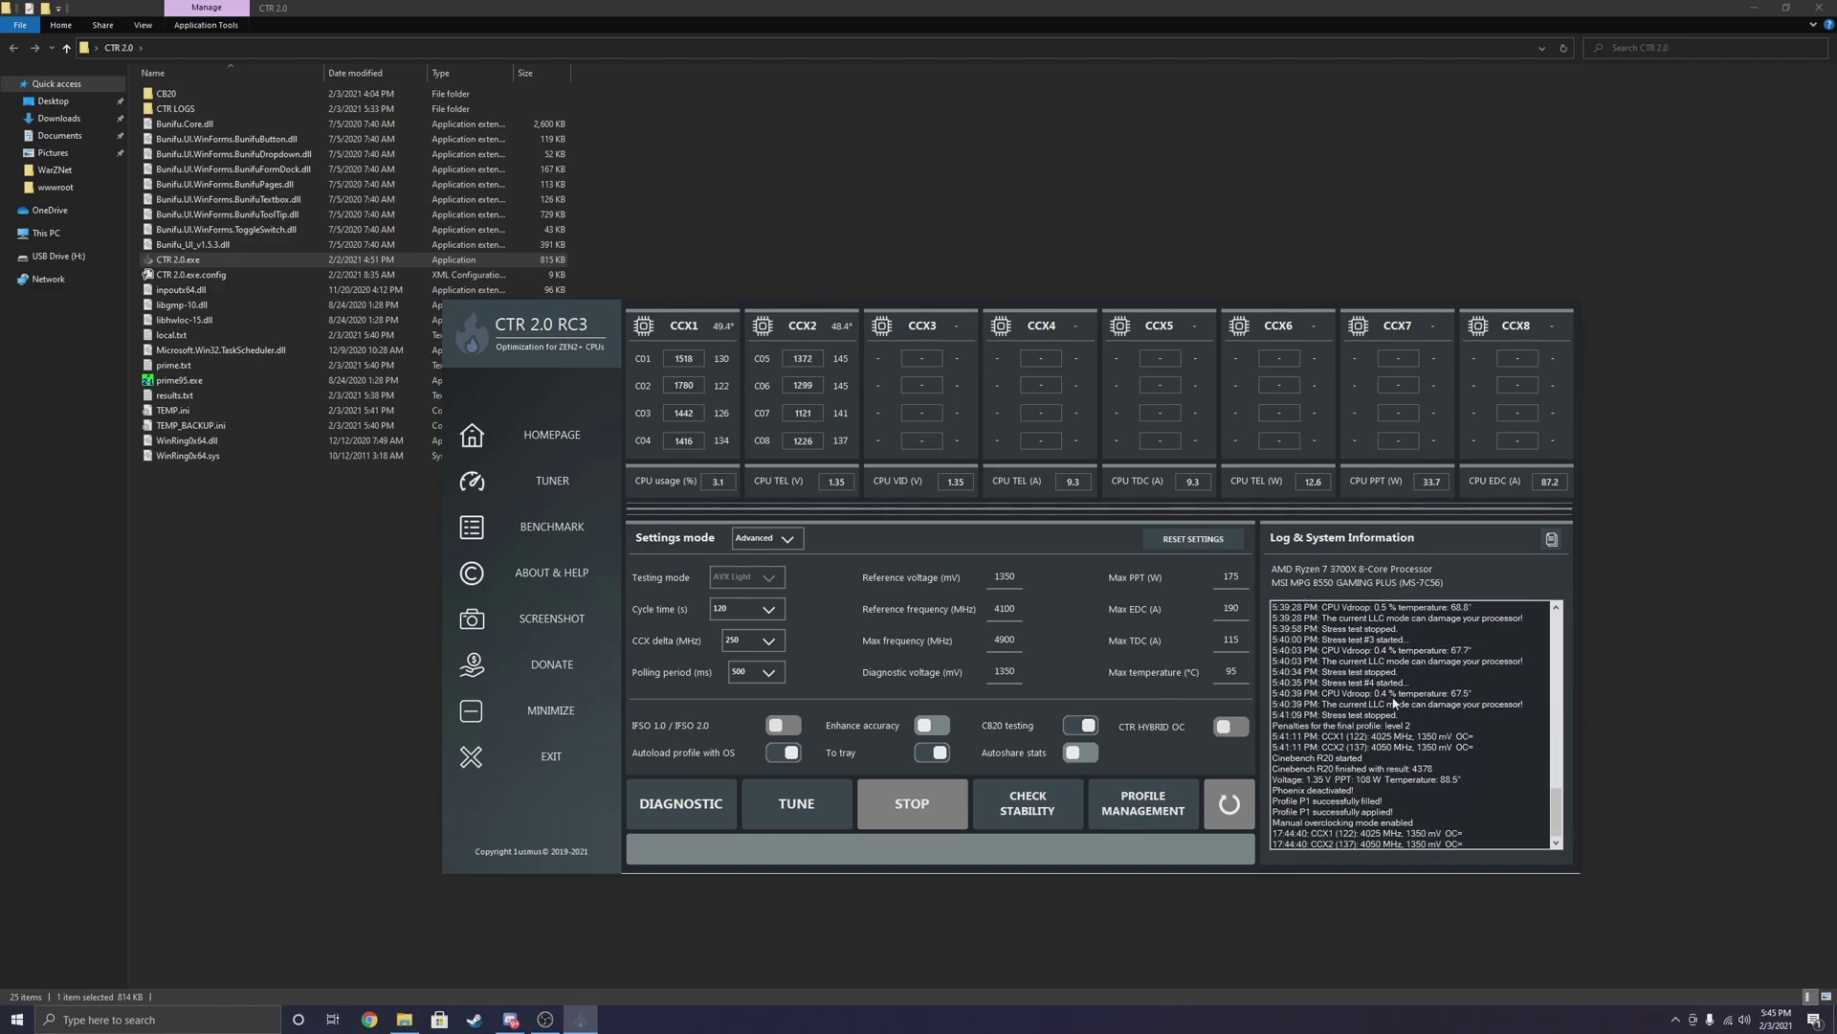